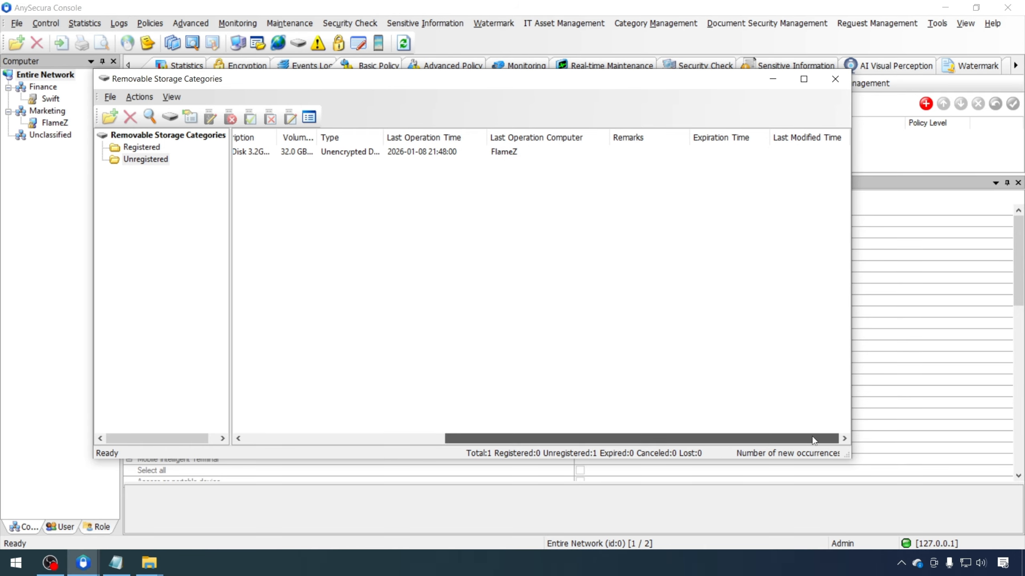
# Start registering the unregistered SanDisk USB disk with no expiry date
pyautogui.moveTo(319, 137); pyautogui.dragTo(359, 139)
pyautogui.moveTo(476, 438); pyautogui.dragTo(256, 413)
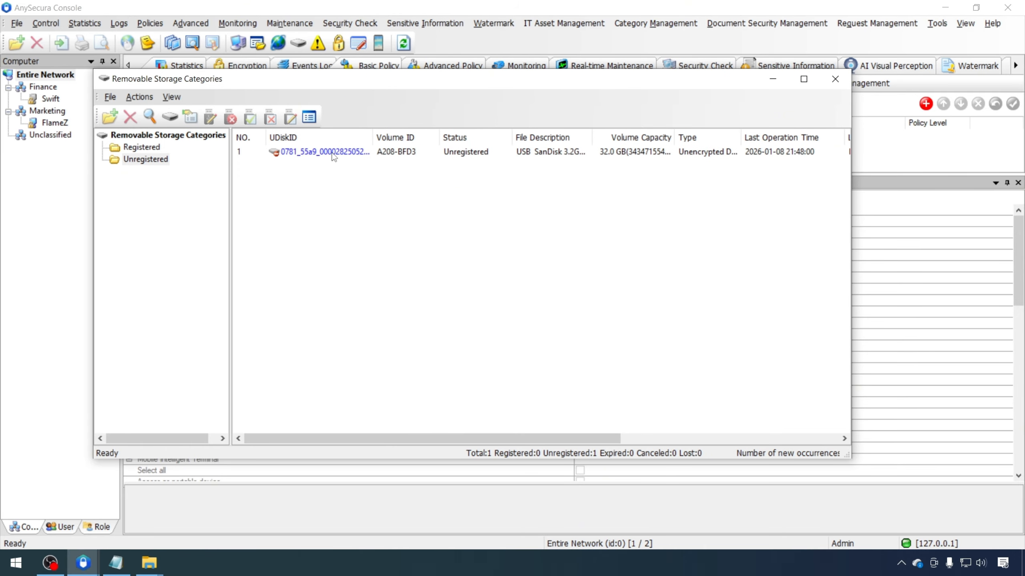
pyautogui.click(329, 152)
pyautogui.rightClick(331, 152)
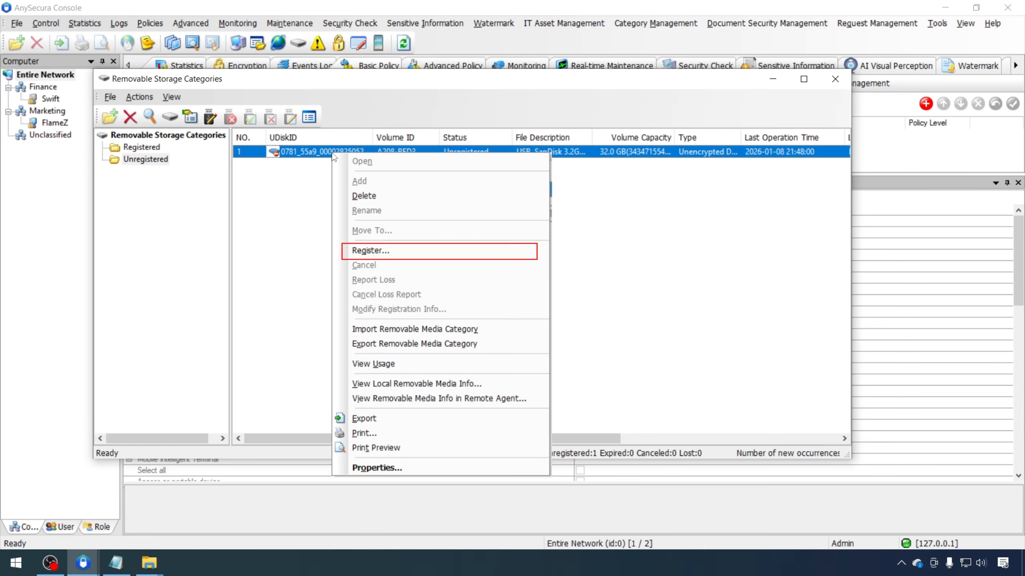
pyautogui.click(373, 249)
pyautogui.click(404, 214)
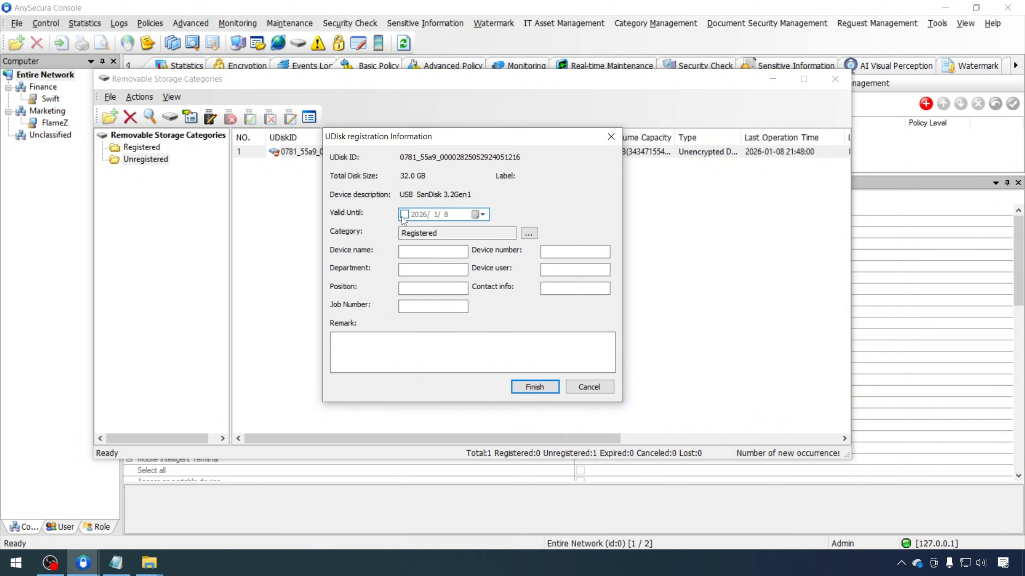
# Name the device Test, with device number Marketing-001 and department Marketing
pyautogui.click(434, 253)
pyautogui.write('Flame')
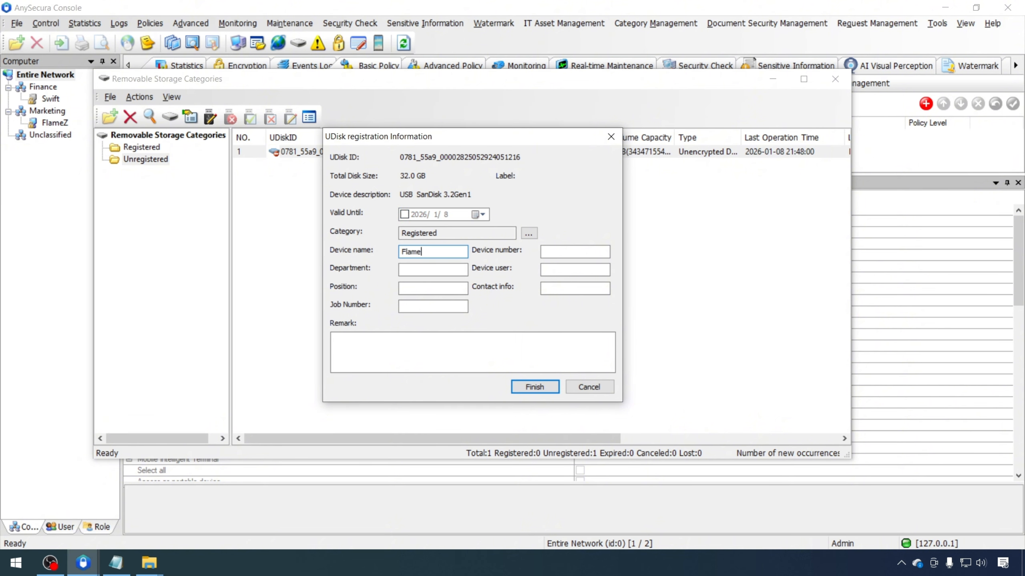
pyautogui.write('Z-Removable')
pyautogui.press('BackSpace')
pyautogui.press('BackSpace')
pyautogui.press('BackSpace')
pyautogui.press('BackSpace')
pyautogui.press('BackSpace')
pyautogui.press('BackSpace')
pyautogui.press('BackSpace')
pyautogui.press('BackSpace')
pyautogui.press('BackSpace')
pyautogui.press('BackSpace')
pyautogui.press('BackSpace')
pyautogui.press('BackSpace')
pyautogui.press('BackSpace')
pyautogui.press('BackSpace')
pyautogui.press('BackSpace')
pyautogui.press('BackSpace')
pyautogui.write('Test')
pyautogui.press('Tab')
pyautogui.write('Mar')
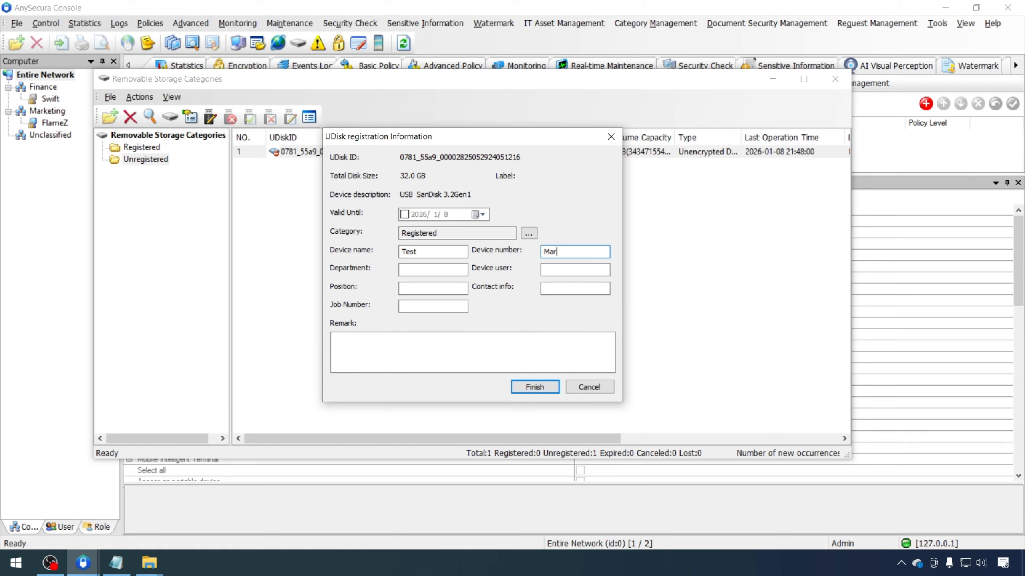
pyautogui.write('keting-001')
pyautogui.press('Tab')
pyautogui.write('Marketing')
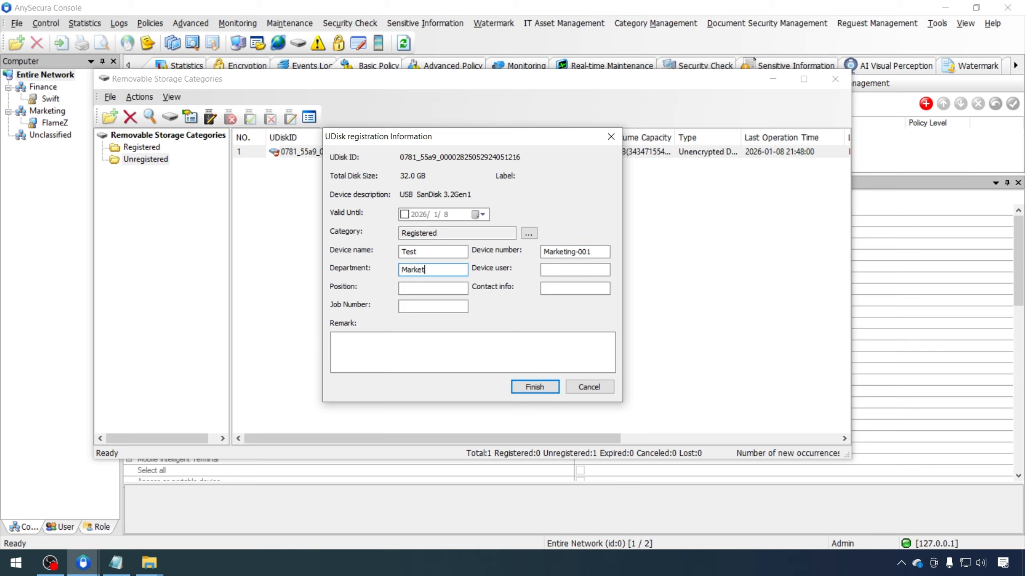
# Enter the device user, position Technical Support, contact e-mail and job number M-001, then finish registering
pyautogui.press('Tab')
pyautogui.write('FlameZ')
pyautogui.click(423, 285)
pyautogui.write('Technical Su')
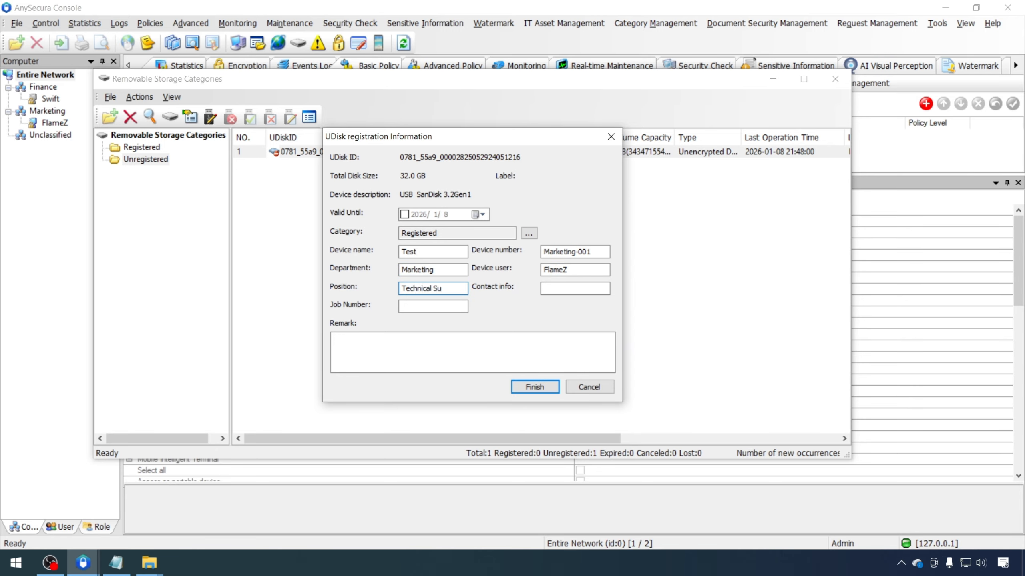
pyautogui.write('pport')
pyautogui.click(565, 288)
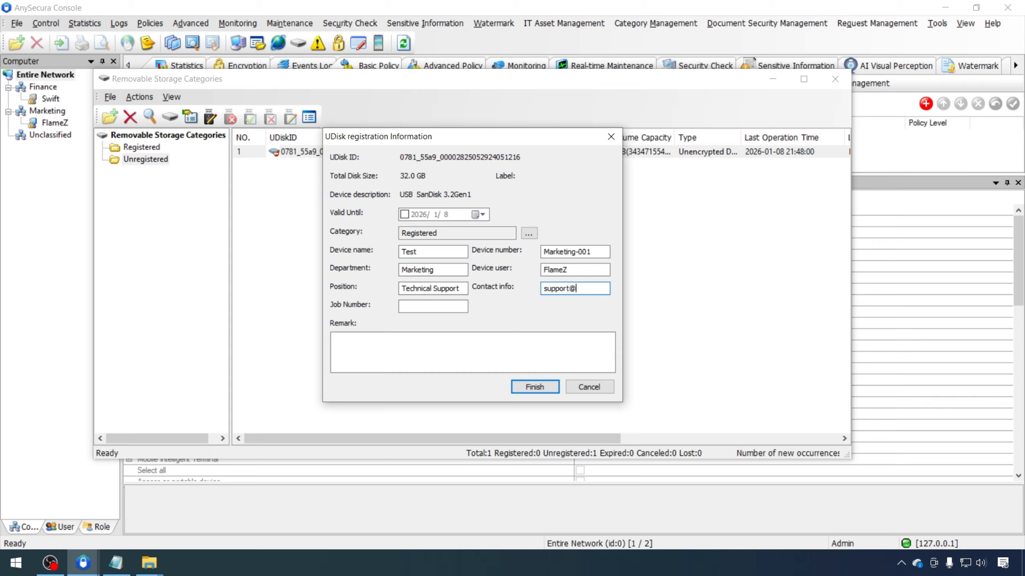
pyautogui.click(417, 307)
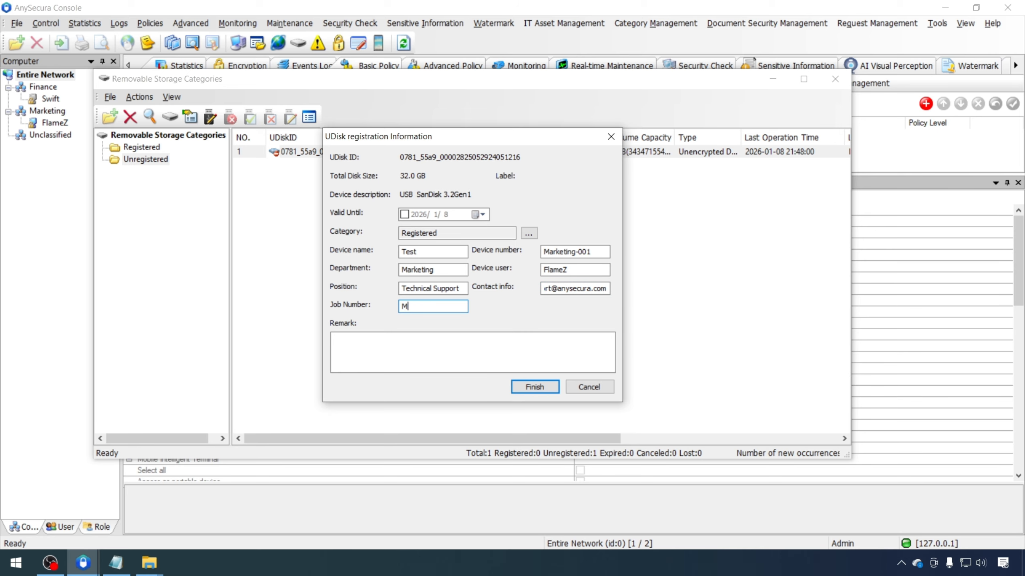
pyautogui.write('M-001')
pyautogui.click(378, 346)
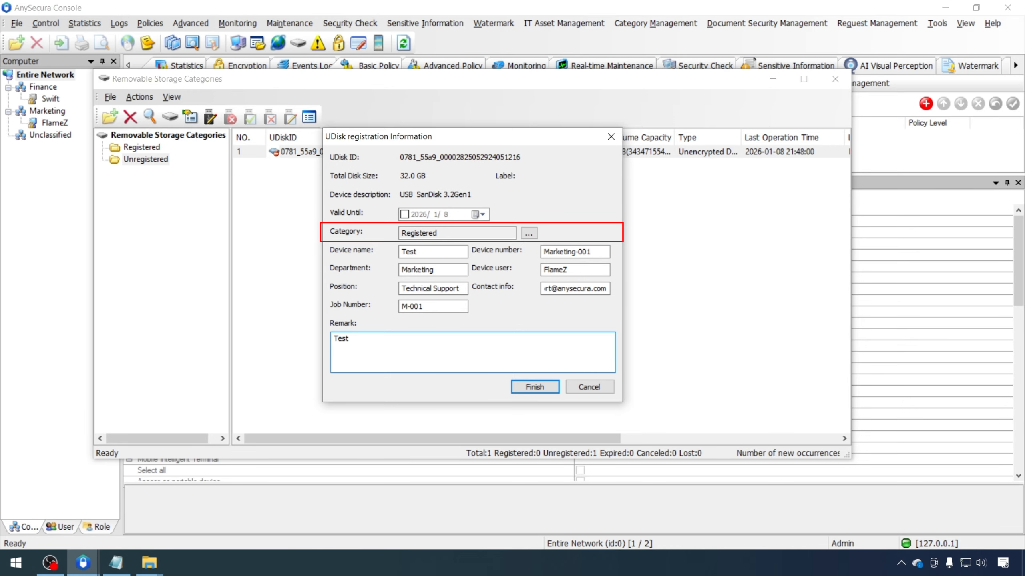
pyautogui.click(535, 388)
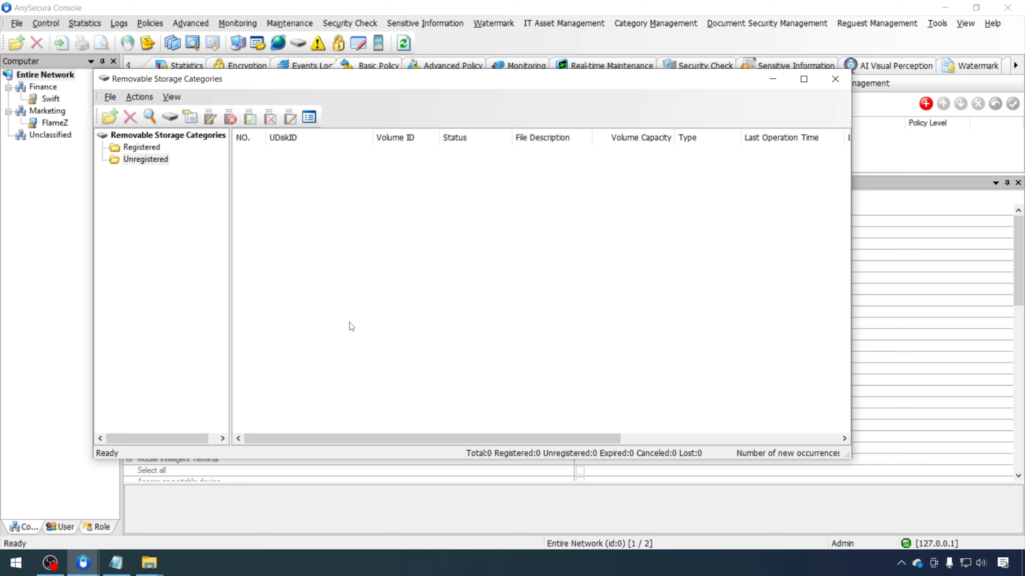
# Show Registered devices and open the registered disk's properties and usage records
pyautogui.click(136, 148)
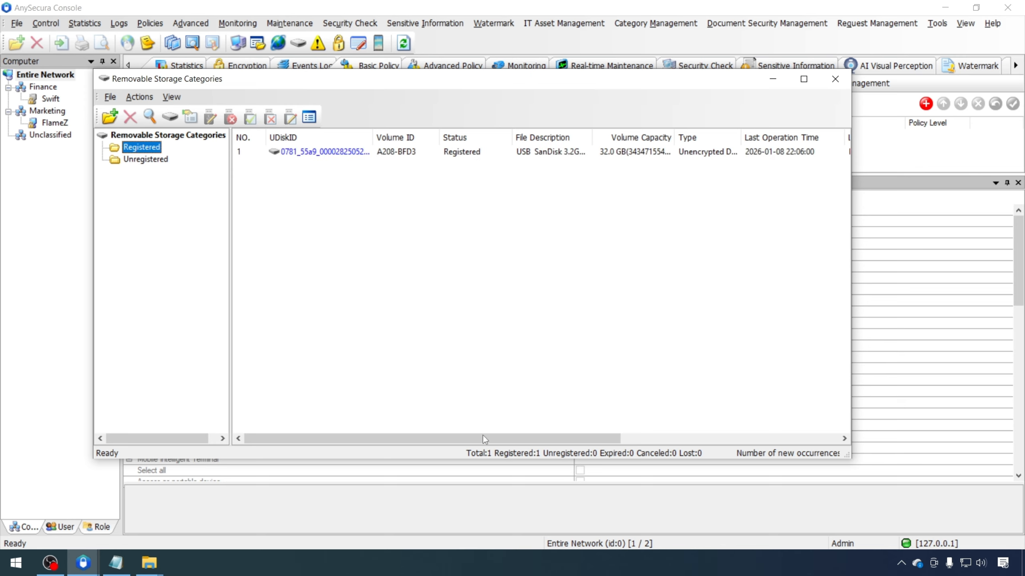
pyautogui.moveTo(585, 439)
pyautogui.mouseDown()
pyautogui.moveTo(667, 441)
pyautogui.moveTo(581, 440)
pyautogui.mouseUp()
pyautogui.rightClick(305, 154)
pyautogui.click(350, 469)
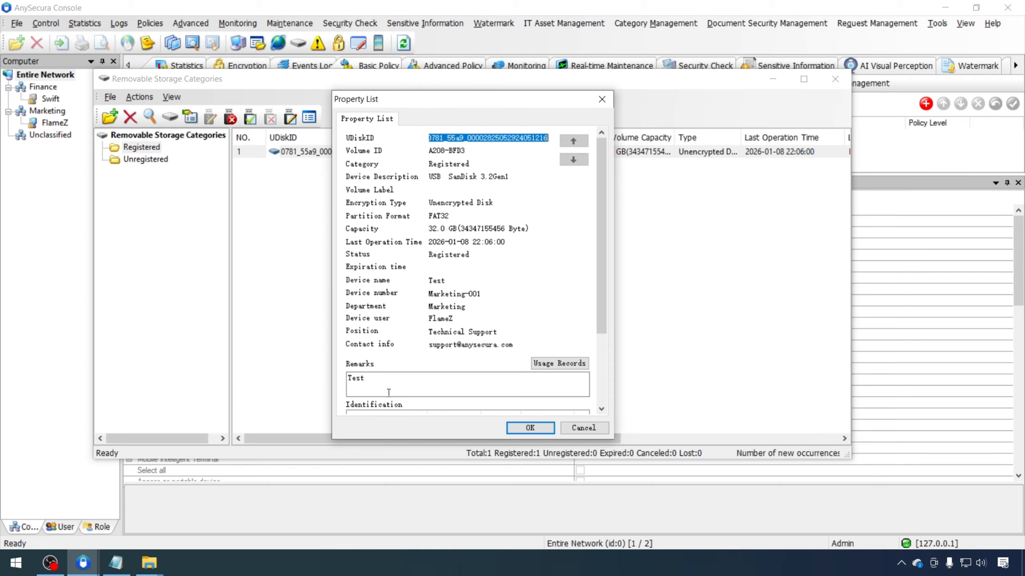
pyautogui.scroll(-3, 525, 283)
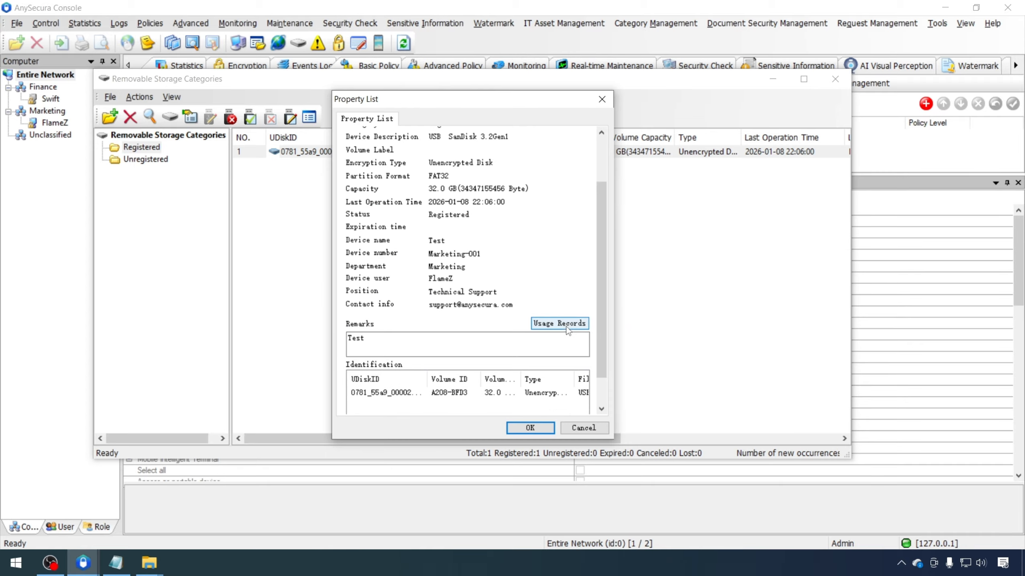
pyautogui.click(566, 324)
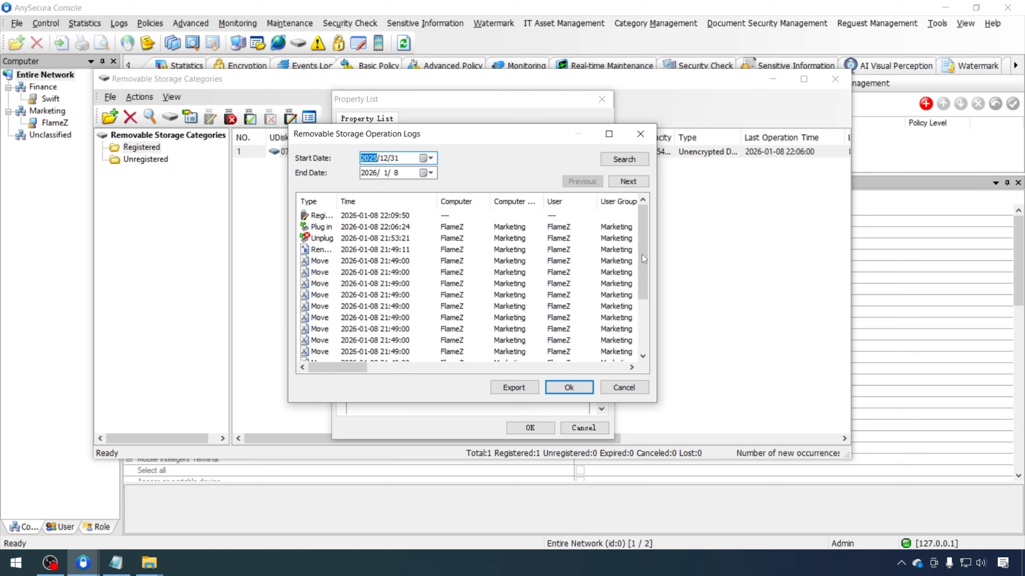
# Browse the operation log entries to the next page, then close both dialogs
pyautogui.moveTo(643, 256)
pyautogui.mouseDown()
pyautogui.moveTo(647, 341)
pyautogui.moveTo(652, 240)
pyautogui.mouseUp()
pyautogui.click(368, 241)
pyautogui.scroll(-3, 355, 220)
pyautogui.click(351, 216)
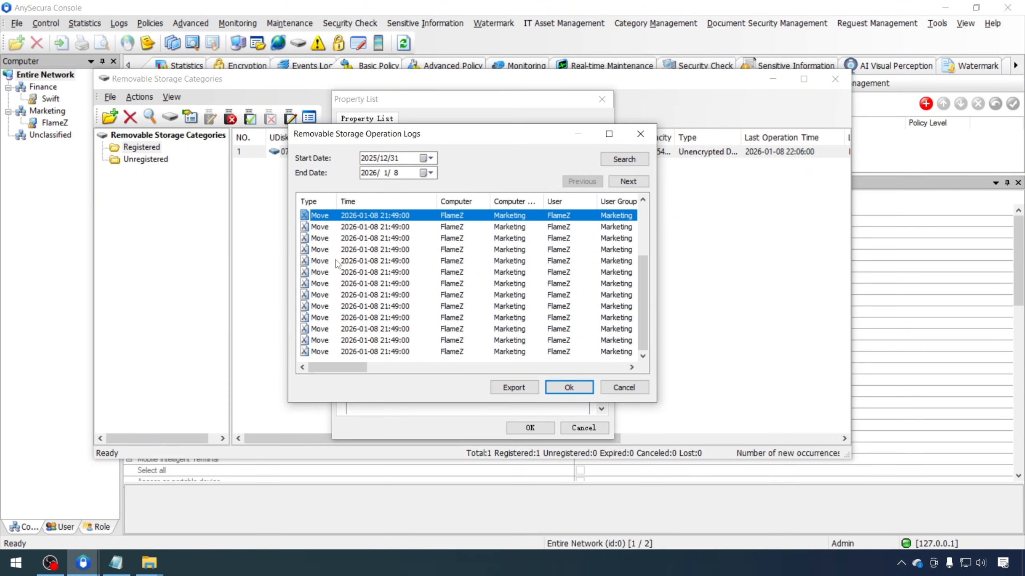
pyautogui.scroll(3, 341, 267)
pyautogui.moveTo(338, 368)
pyautogui.mouseDown()
pyautogui.moveTo(536, 368)
pyautogui.moveTo(343, 368)
pyautogui.mouseUp()
pyautogui.click(628, 181)
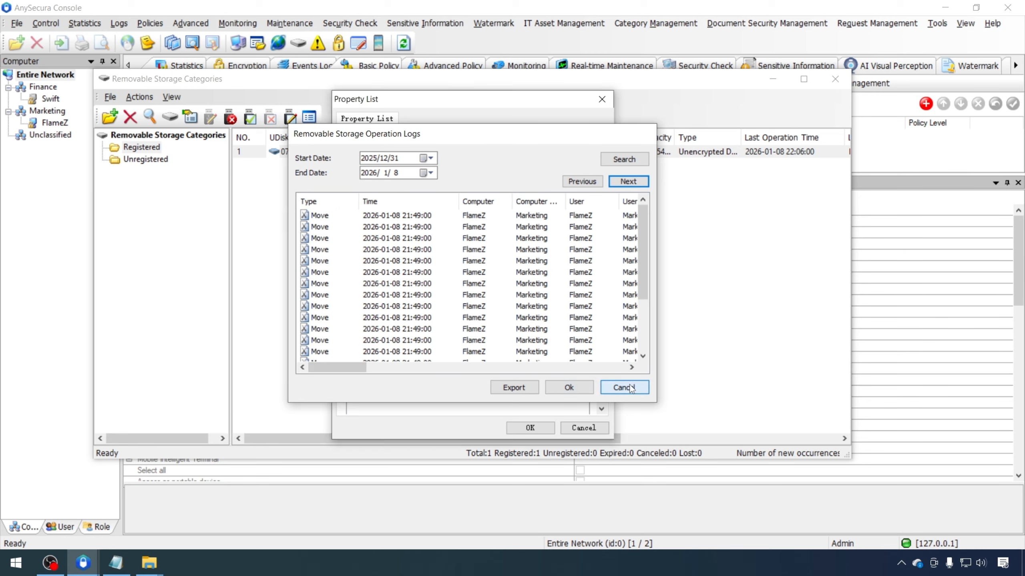
pyautogui.click(623, 387)
pyautogui.click(583, 428)
pyautogui.moveTo(589, 441); pyautogui.dragTo(597, 441)
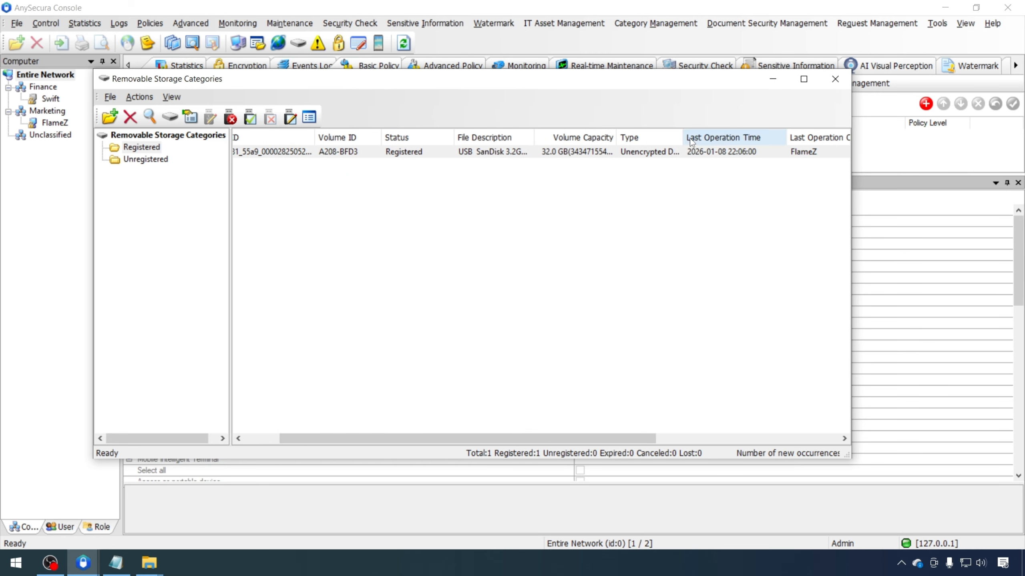
# Widen the Type column to confirm the disk reads Unencrypted Disk, then clear the selection
pyautogui.moveTo(683, 139); pyautogui.dragTo(727, 140)
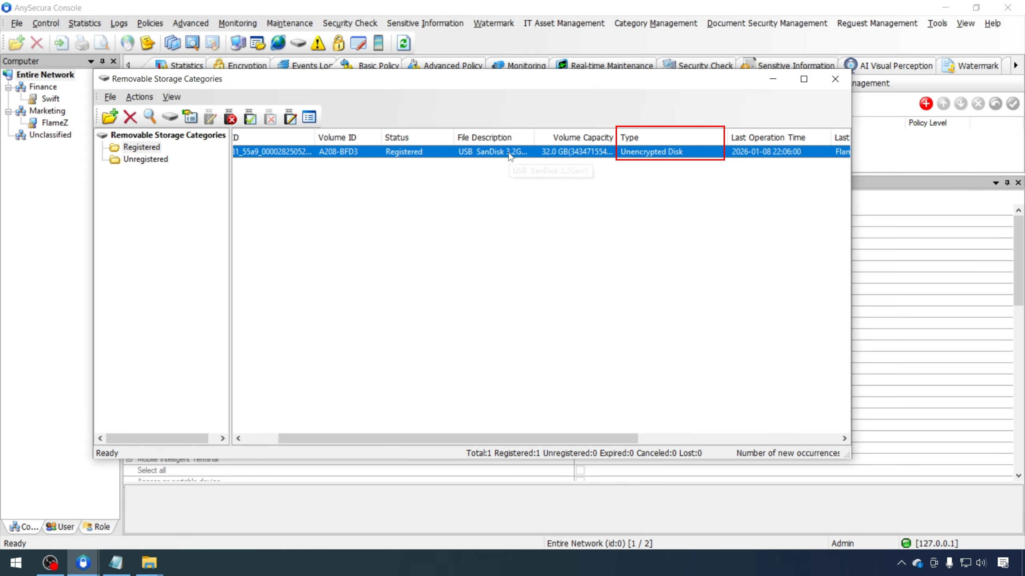
pyautogui.hscroll(-2, 509, 157)
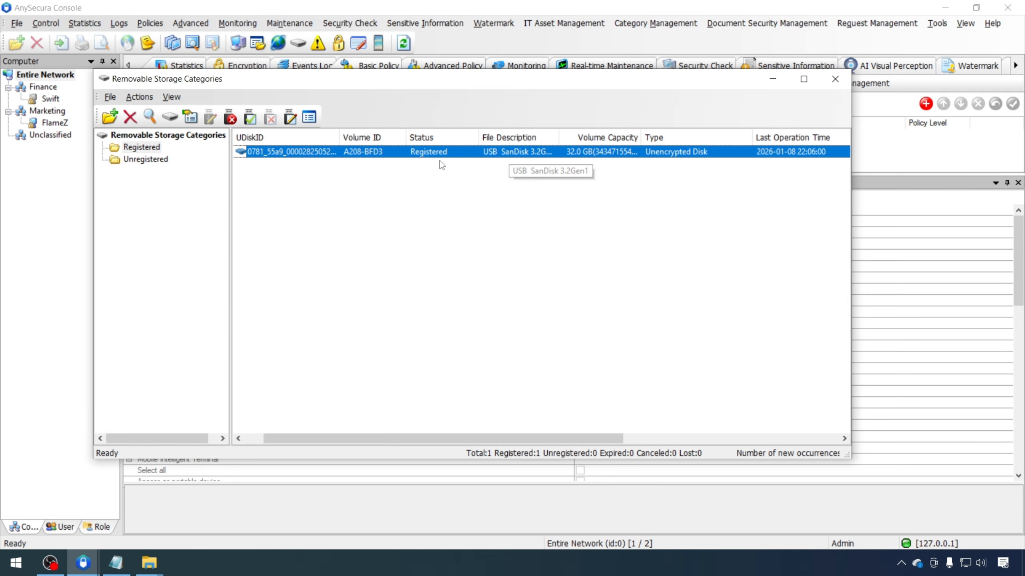
pyautogui.click(389, 180)
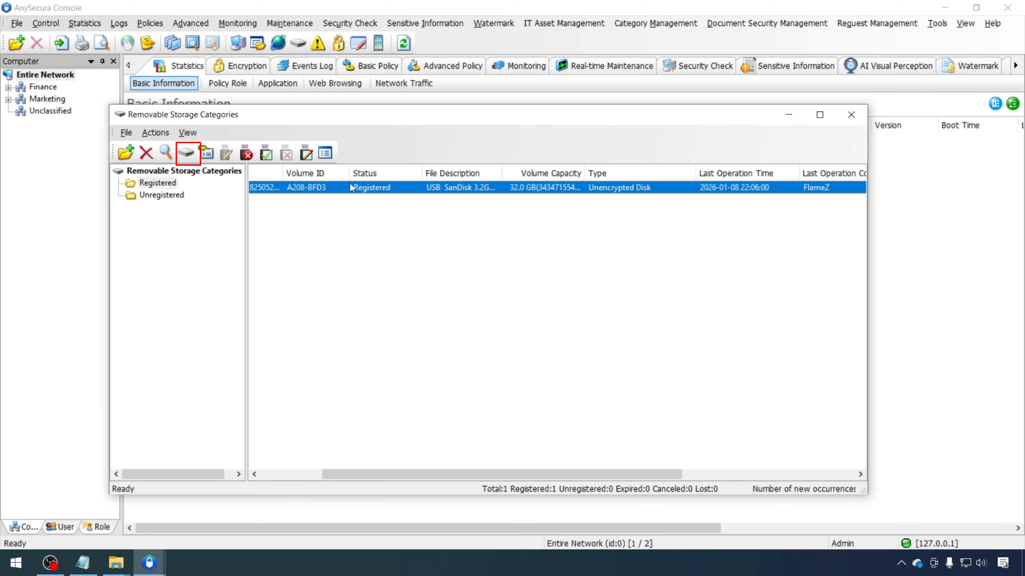
# Format the locally connected SanDisk drive as an NTFS encrypted disk and dismiss the success message
pyautogui.click(186, 153)
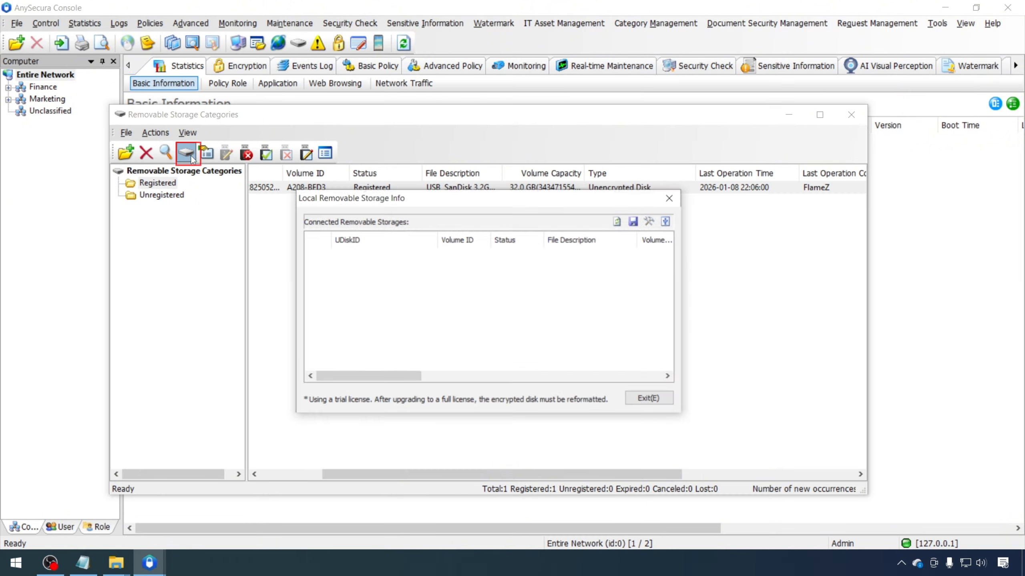
pyautogui.click(650, 221)
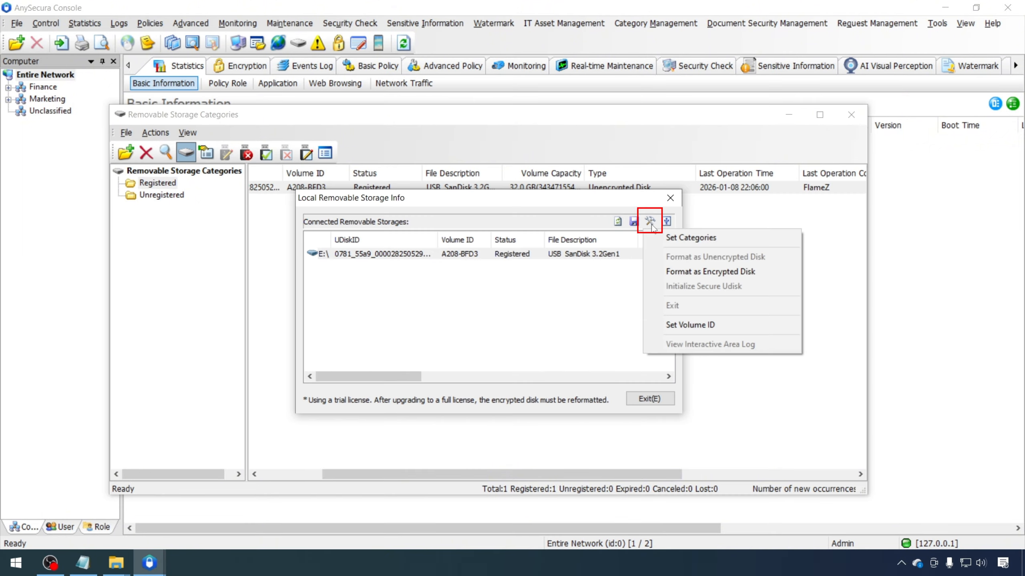
pyautogui.click(673, 272)
pyautogui.click(564, 306)
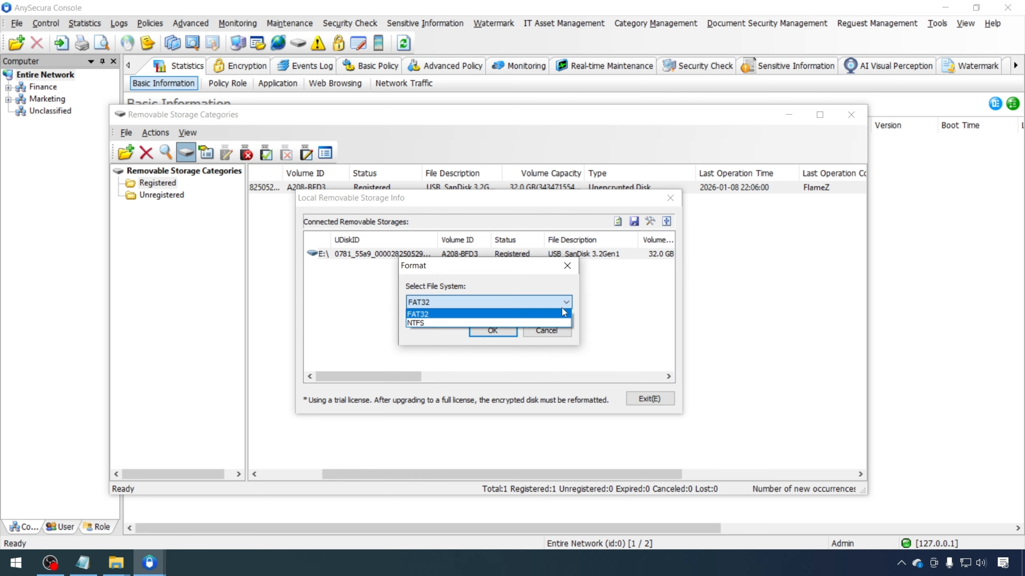
pyautogui.click(495, 324)
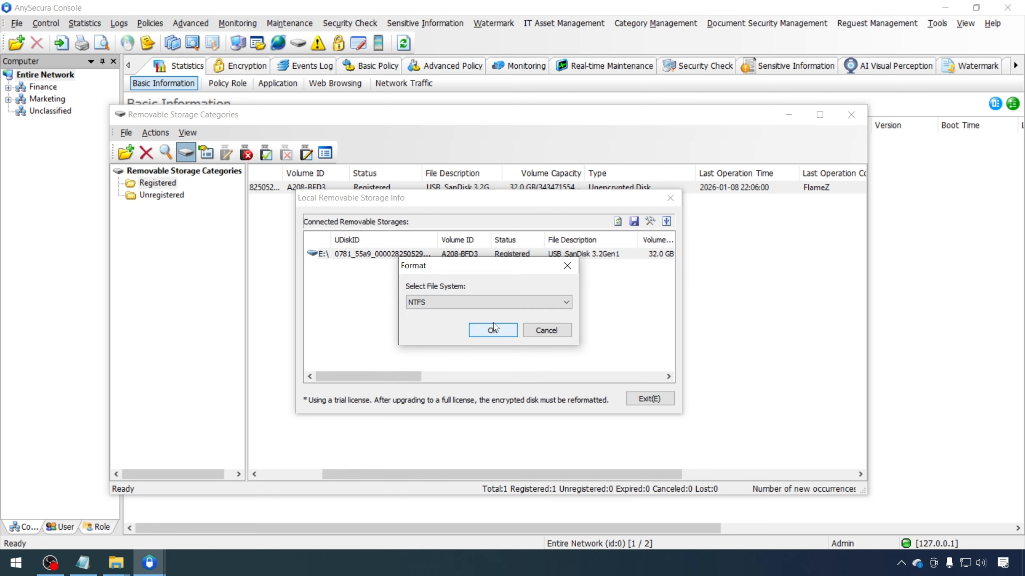
pyautogui.click(504, 336)
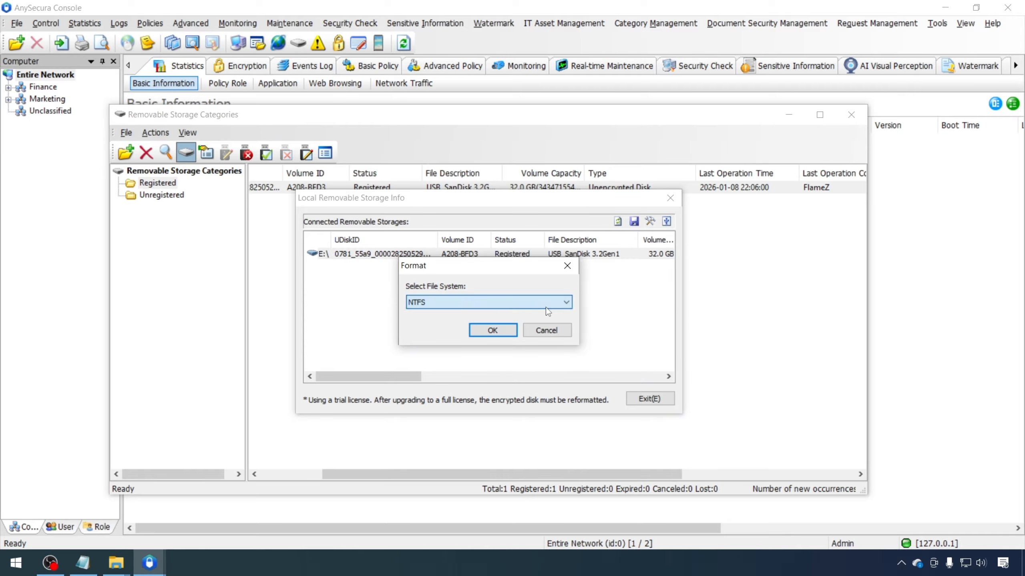
pyautogui.click(500, 334)
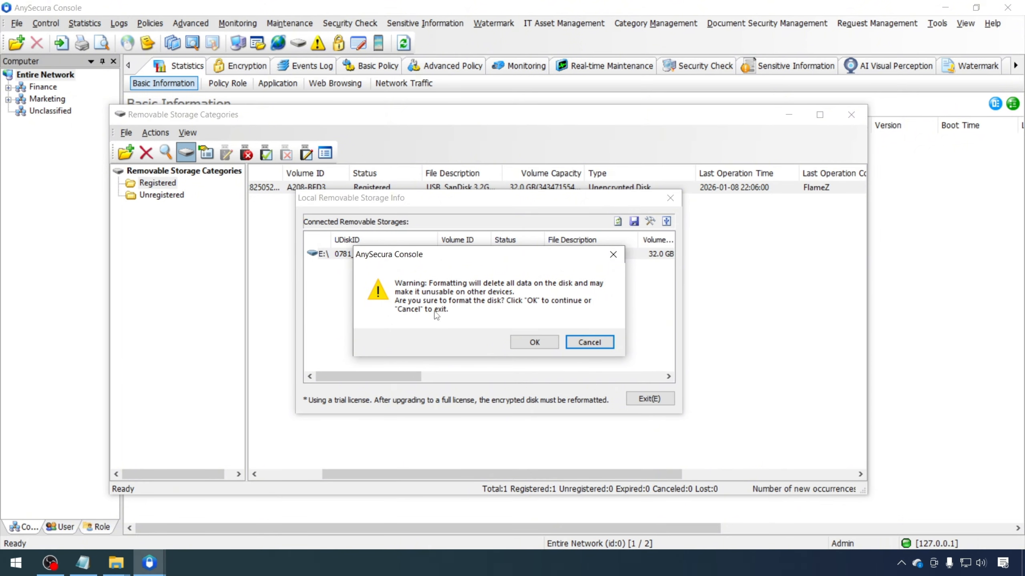
pyautogui.click(524, 342)
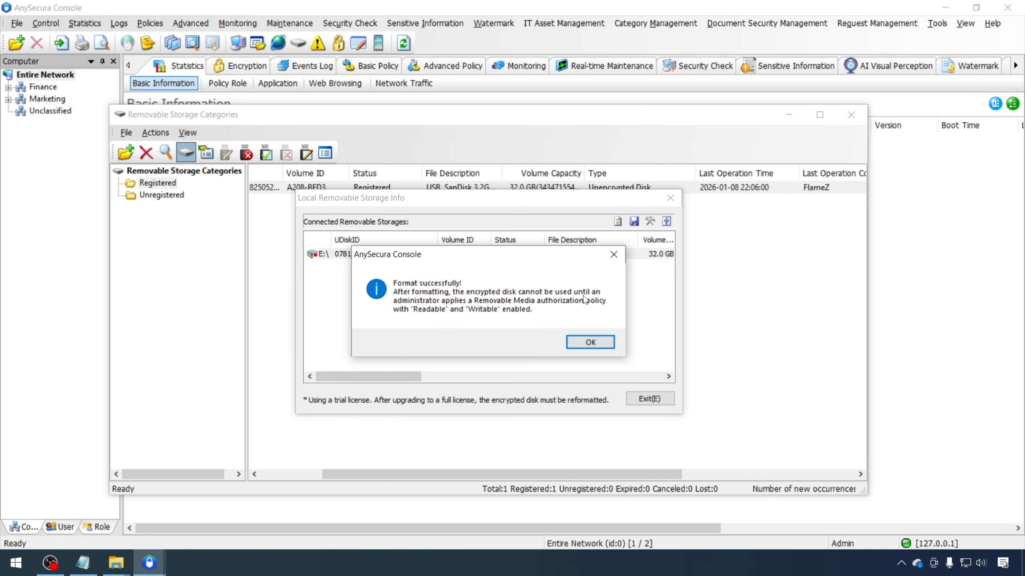
pyautogui.click(590, 342)
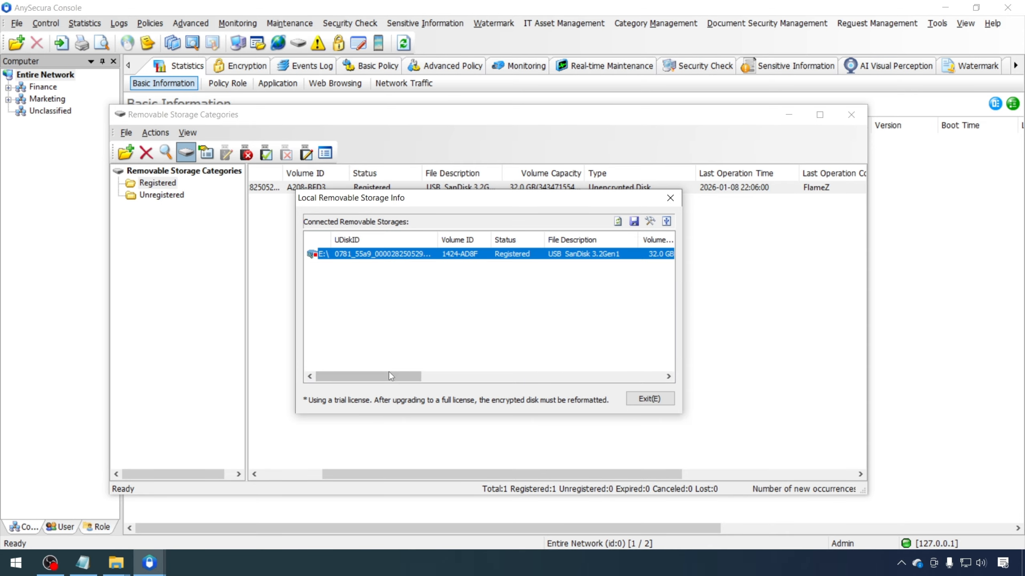
pyautogui.moveTo(396, 377); pyautogui.dragTo(611, 377)
# Dismiss the removable storage actions list and bring File Explorer up full screen
pyautogui.click(671, 198)
pyautogui.click(479, 337)
pyautogui.click(155, 132)
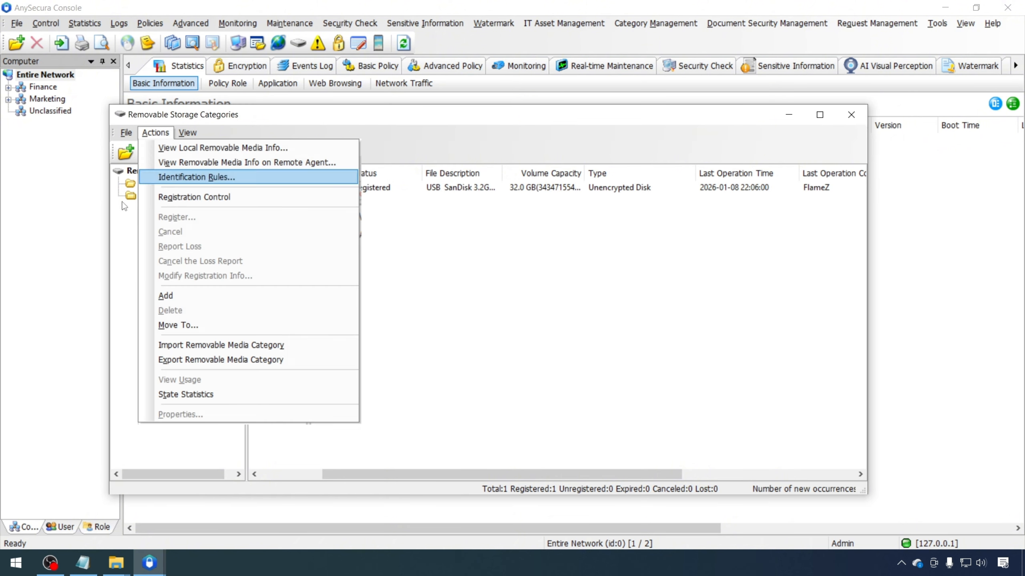
pyautogui.click(553, 489)
pyautogui.click(789, 115)
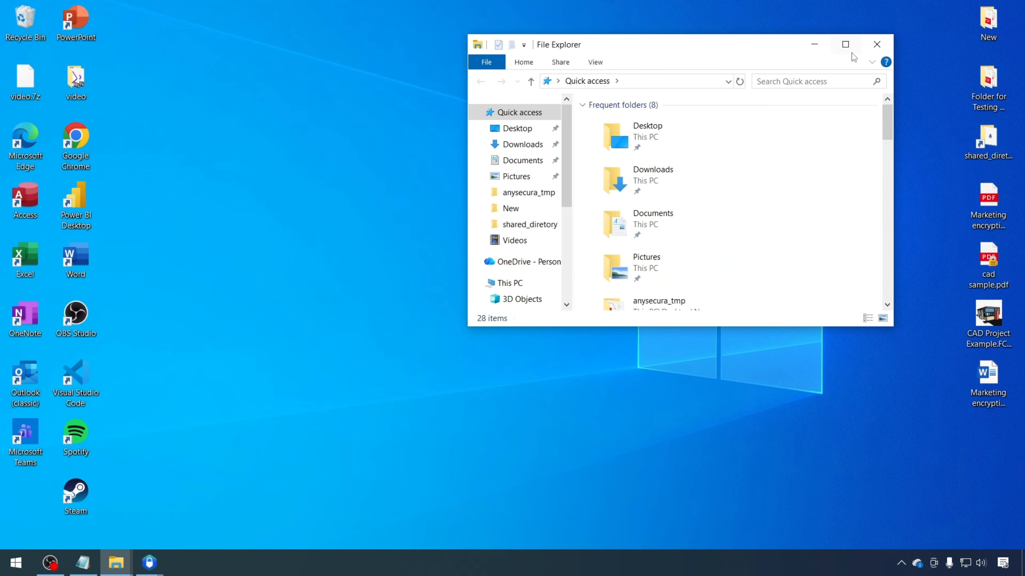
pyautogui.click(850, 49)
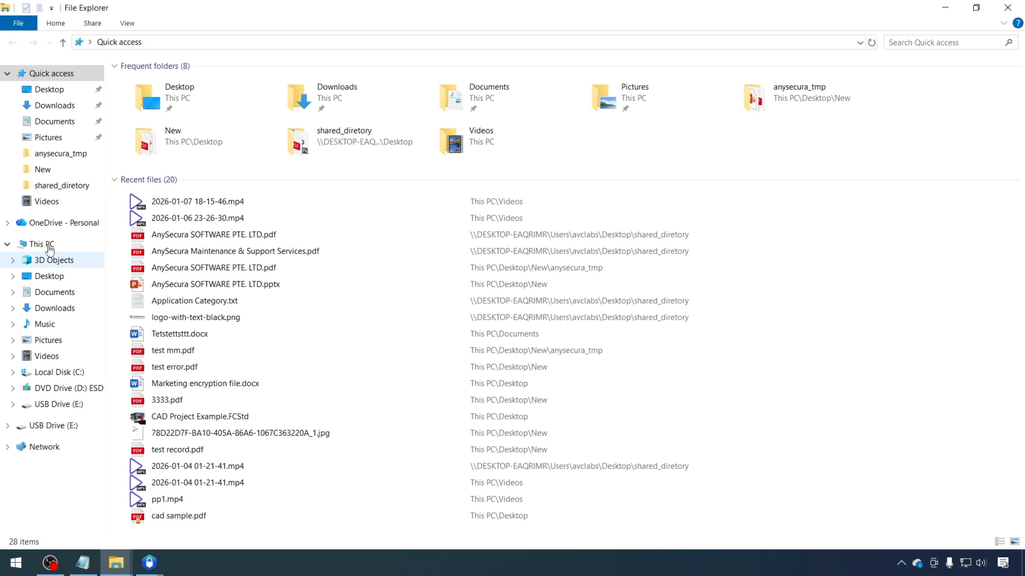
# Try opening USB Drive (E:) from This PC, dismiss the access denied error, and return to the console
pyautogui.click(52, 245)
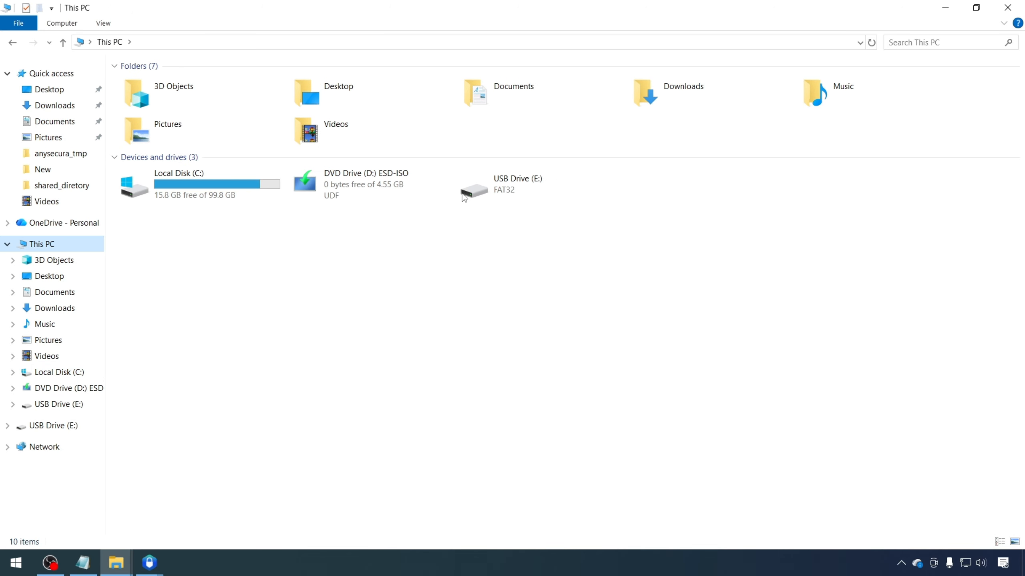
pyautogui.click(492, 186)
pyautogui.doubleClick(491, 187)
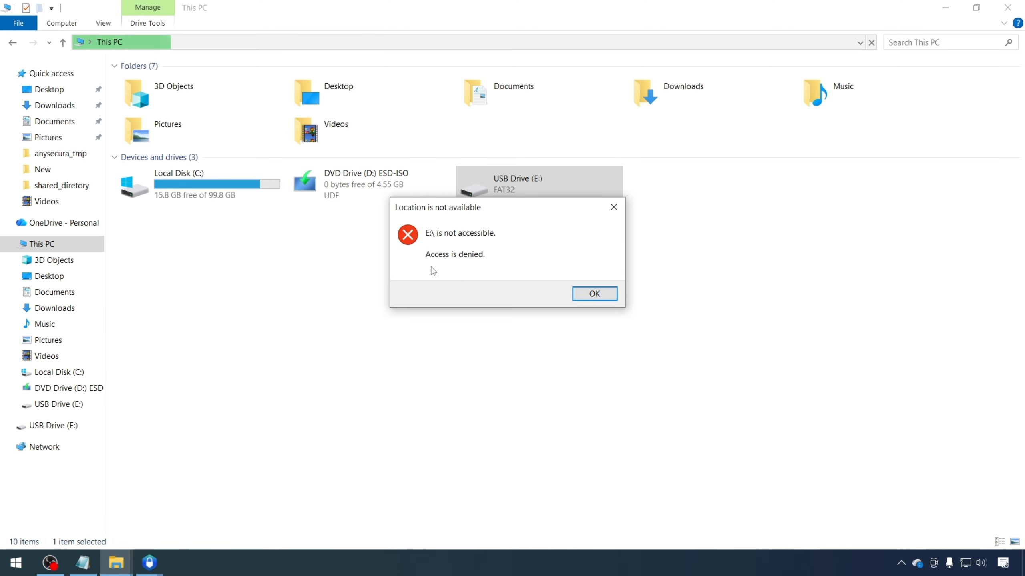
pyautogui.click(595, 295)
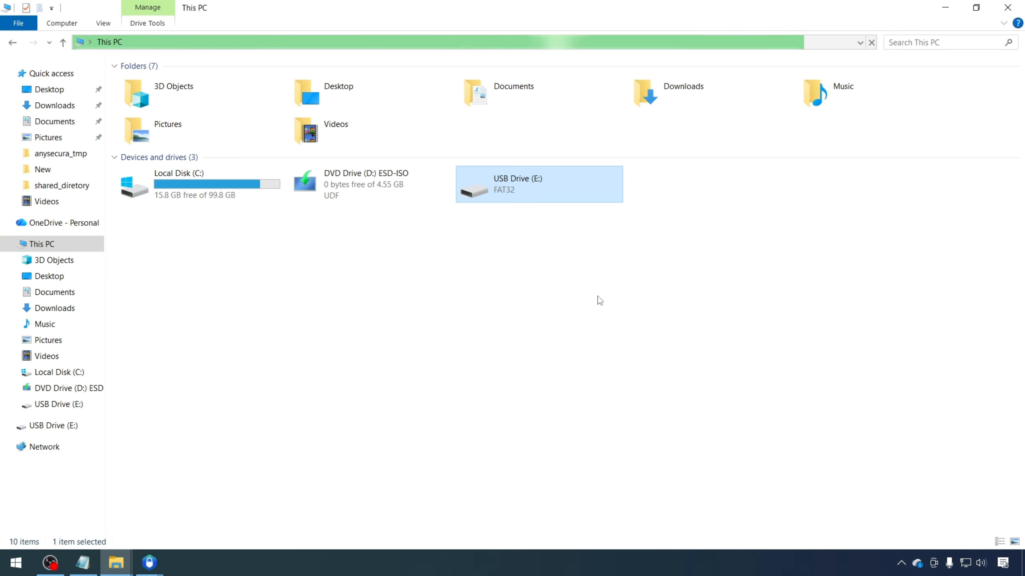
pyautogui.click(945, 7)
pyautogui.moveTo(149, 563)
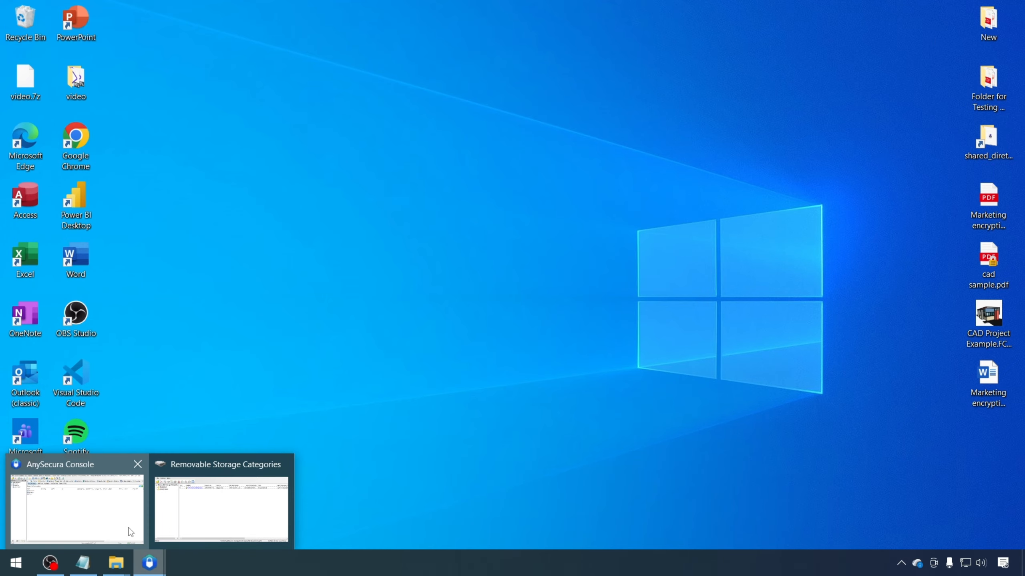
pyautogui.click(131, 532)
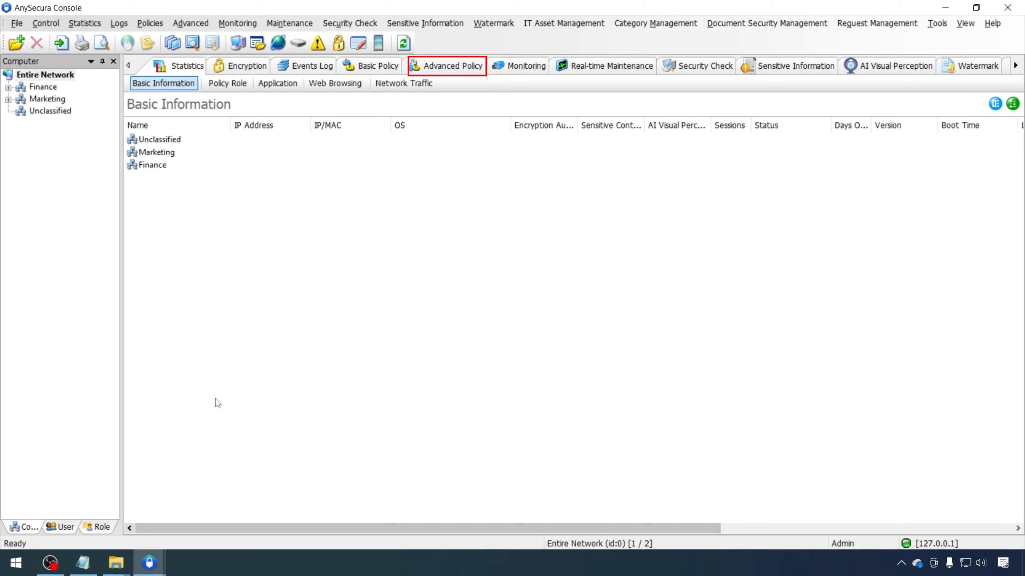
# Add a new Removable Media policy for the Marketing group under Advanced Policy
pyautogui.click(435, 68)
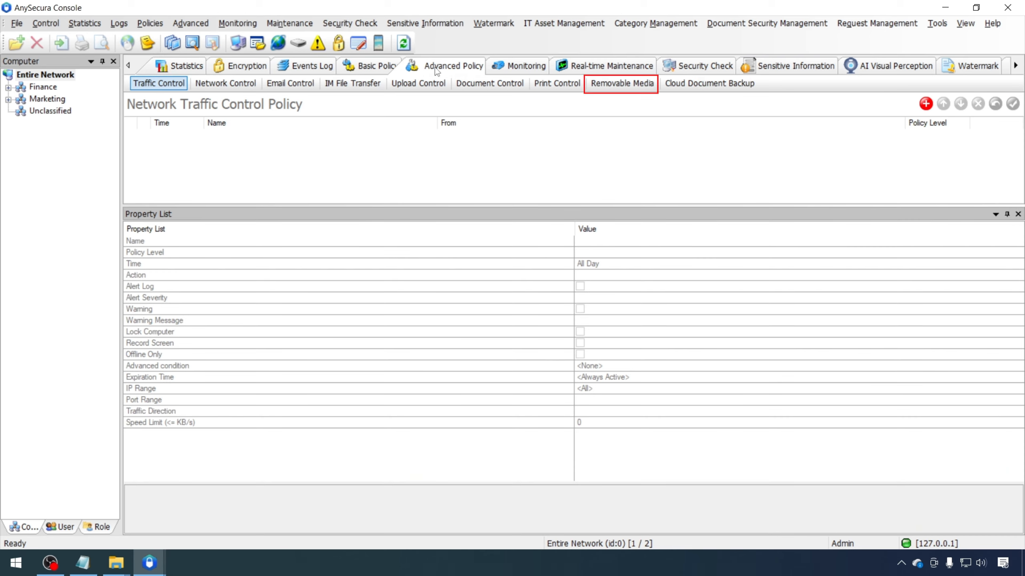
pyautogui.click(594, 84)
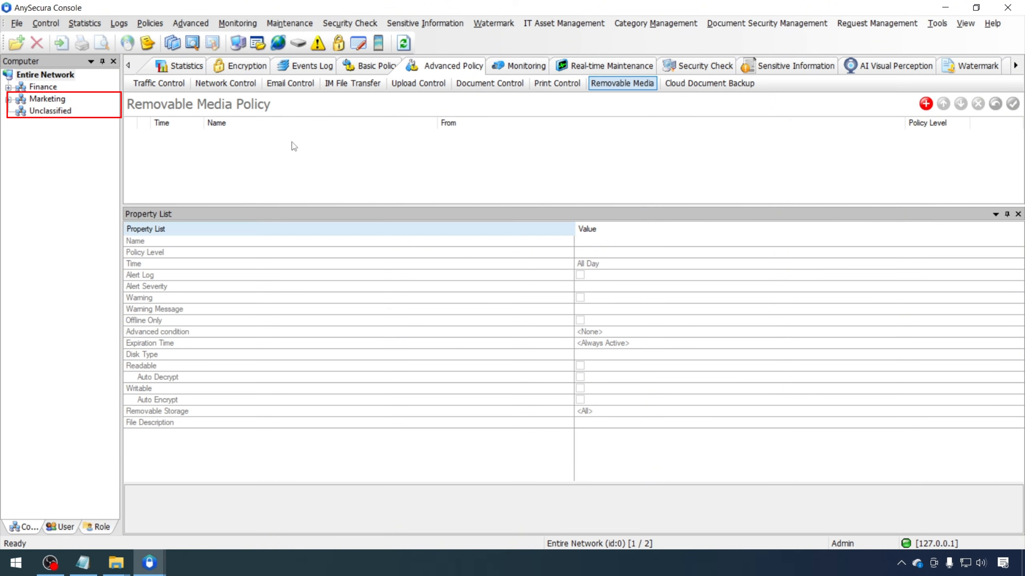
pyautogui.click(9, 99)
pyautogui.click(59, 101)
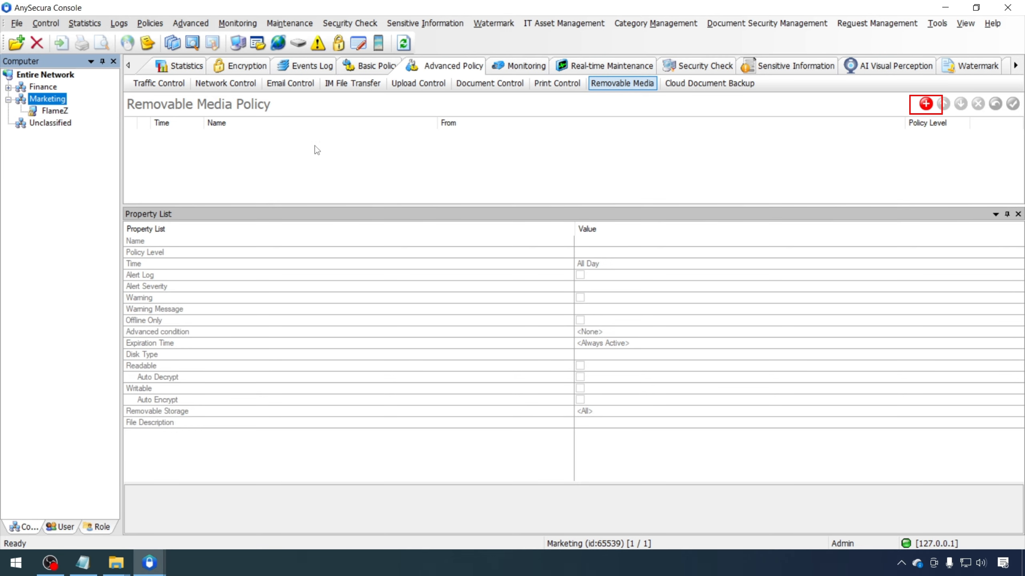
pyautogui.click(925, 105)
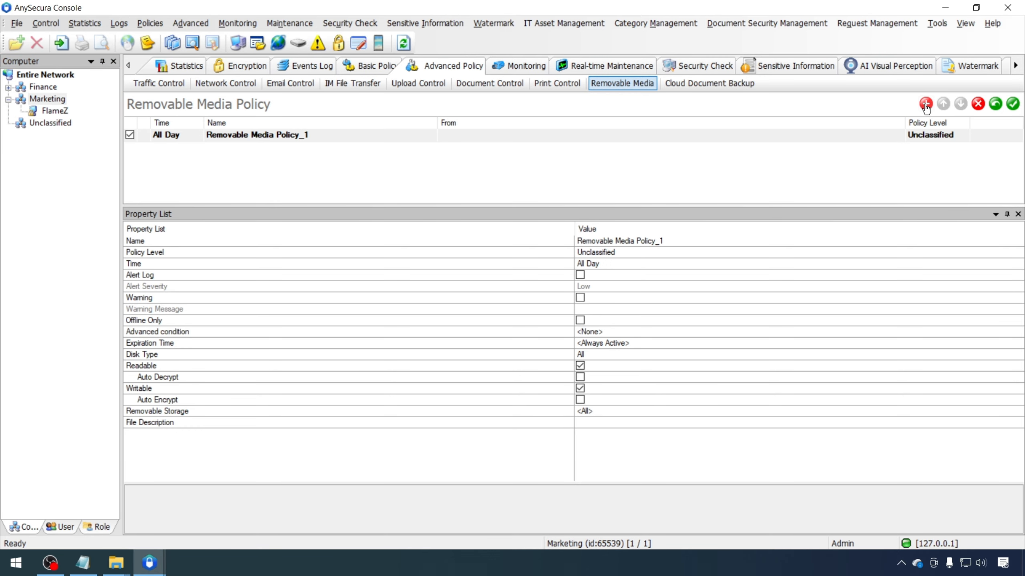
# Rename the policy to 'Enable encrypted Udisk for Marketing.'
pyautogui.click(433, 241)
pyautogui.hotkey('ctrl', 'a')
pyautogui.press('BackSpace')
pyautogui.write('Enable e')
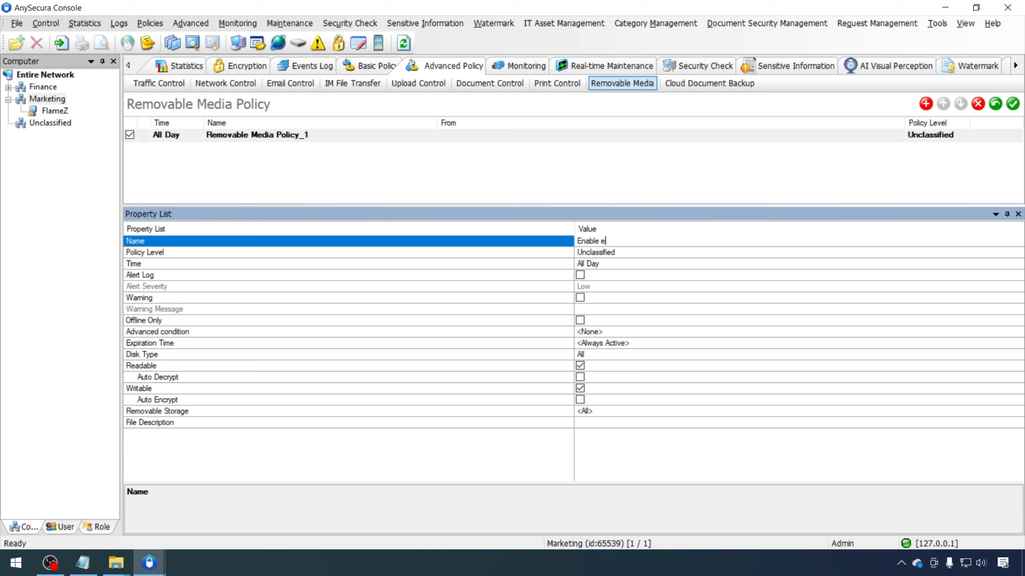
pyautogui.write('ncrypted Udisk for Marketing.')
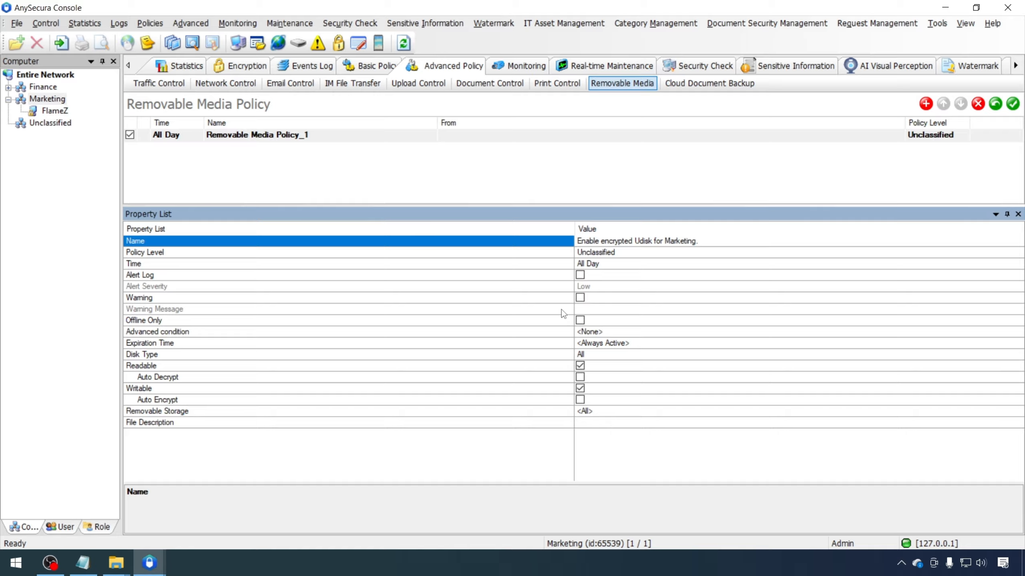
pyautogui.click(600, 342)
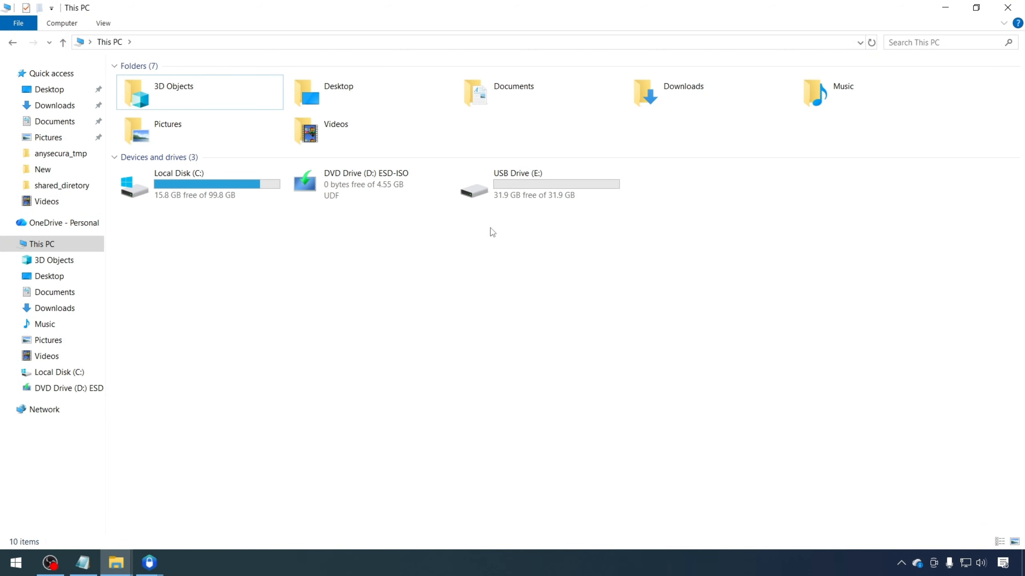
# Open USB Drive (E:) and copy Marketing encryption file.pdf into it from the desktop
pyautogui.click(534, 194)
pyautogui.doubleClick(535, 194)
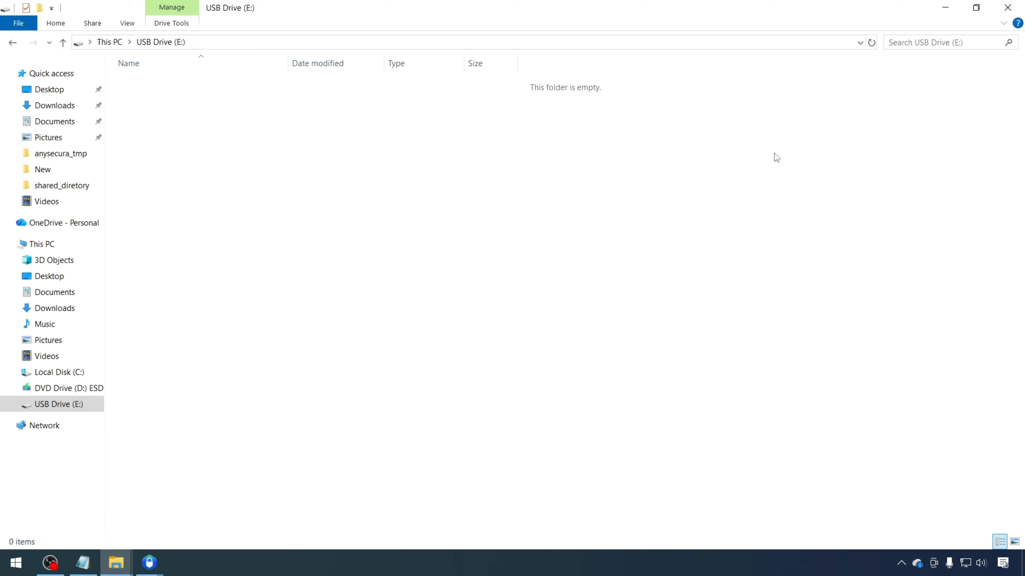
pyautogui.click(977, 7)
pyautogui.moveTo(606, 157); pyautogui.dragTo(521, 150)
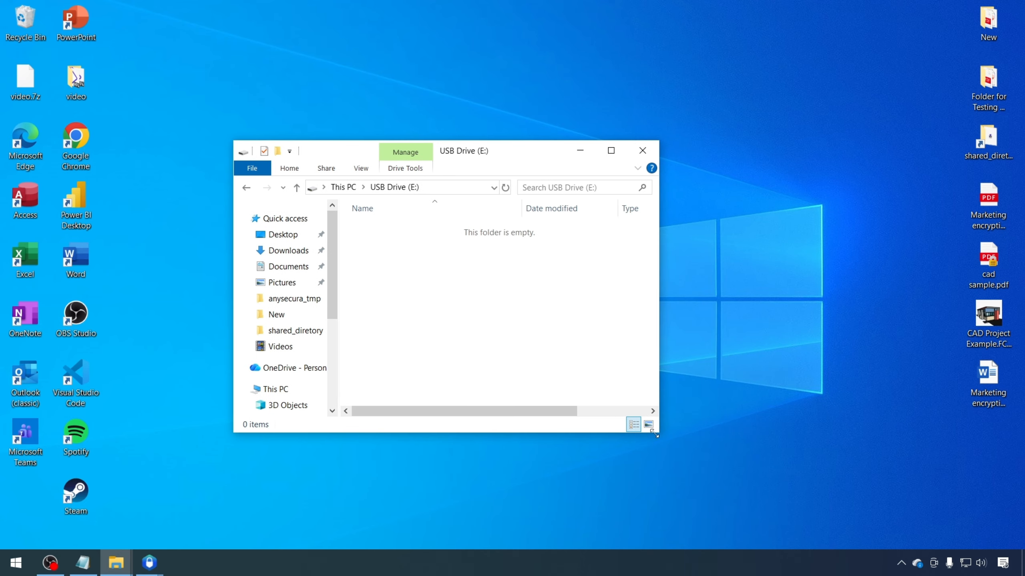
pyautogui.moveTo(653, 434); pyautogui.dragTo(718, 492)
pyautogui.moveTo(520, 164); pyautogui.dragTo(505, 145)
pyautogui.moveTo(987, 213); pyautogui.dragTo(503, 255)
# Refresh the drive listing, open the copied Marketing PDF from the drive, then close it
pyautogui.rightClick(496, 283)
pyautogui.click(522, 339)
pyautogui.click(655, 133)
pyautogui.click(191, 87)
pyautogui.doubleClick(190, 84)
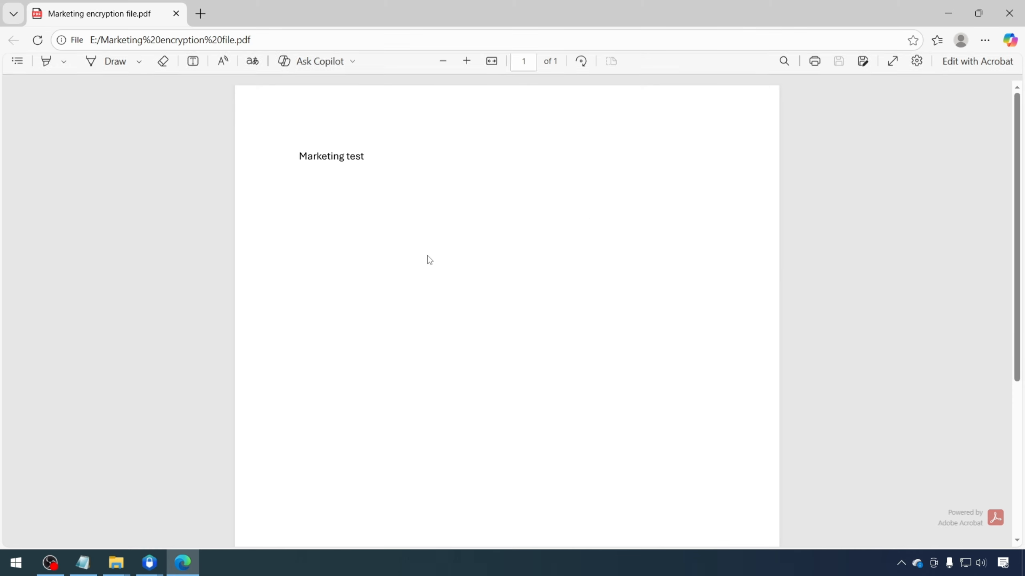
pyautogui.click(1009, 7)
# Refresh the drive folder, return to This PC, close File Explorer and refresh the desktop
pyautogui.rightClick(303, 206)
pyautogui.click(337, 260)
pyautogui.click(62, 43)
pyautogui.click(505, 206)
pyautogui.click(539, 190)
pyautogui.click(1007, 8)
pyautogui.rightClick(514, 210)
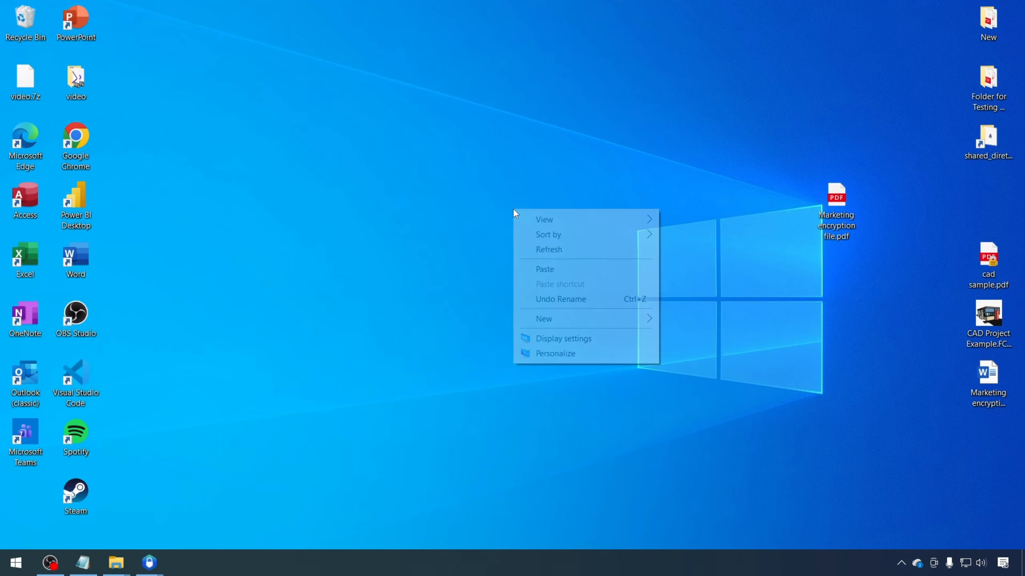
pyautogui.click(535, 249)
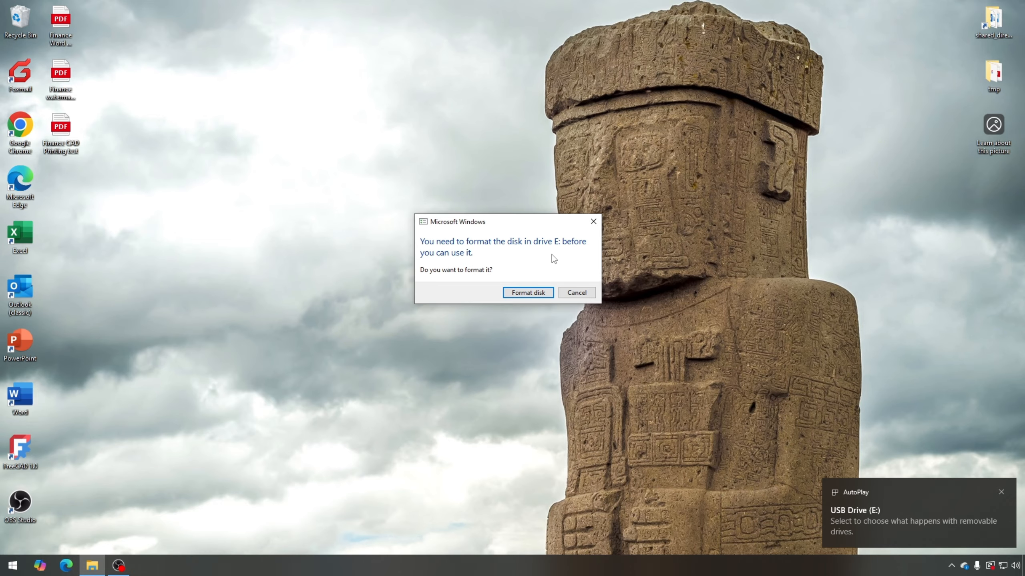
# Attempt to open USB Drive (E:) twice, dismissing the access denied error each time
pyautogui.click(45, 212)
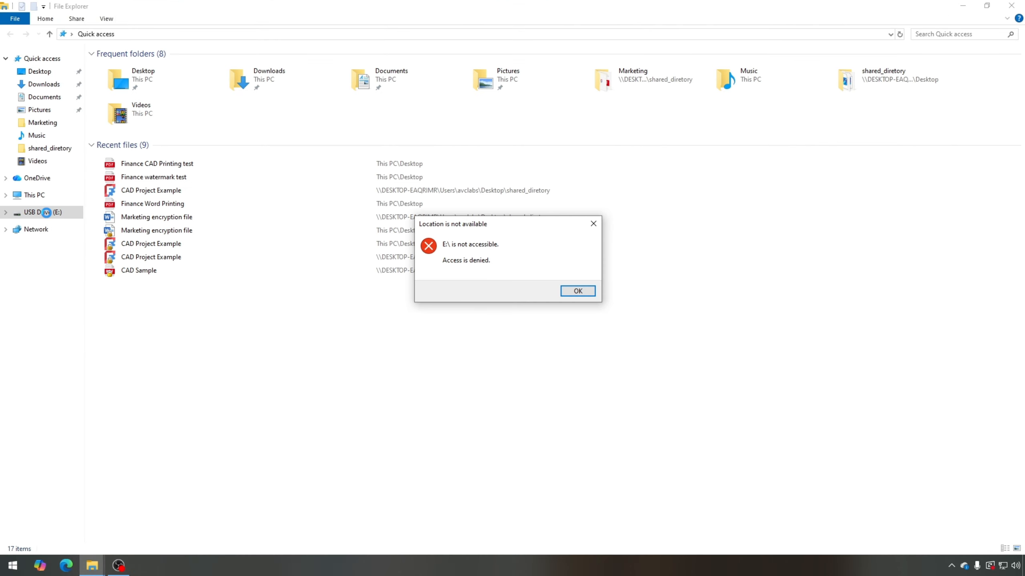
pyautogui.click(573, 292)
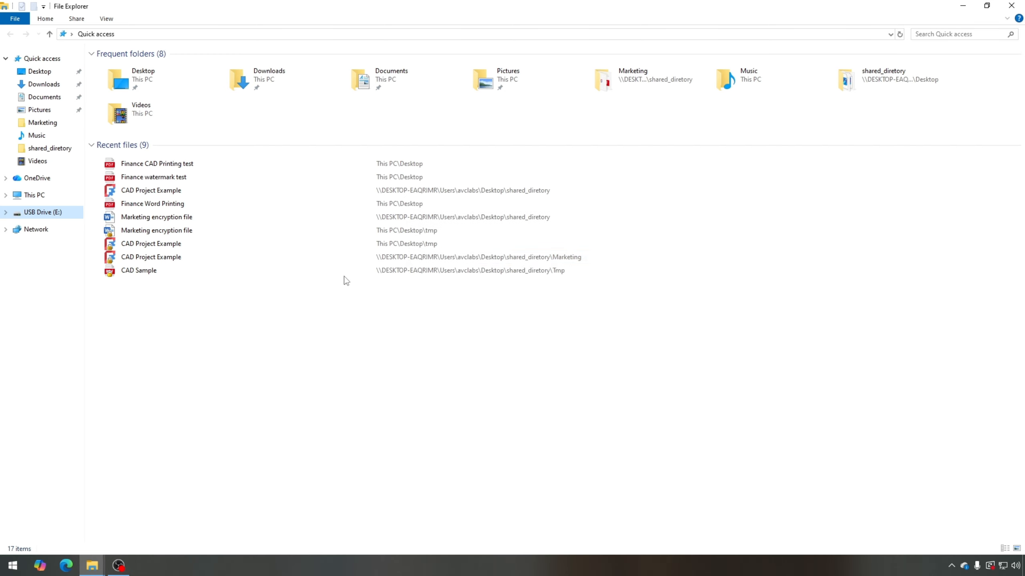
pyautogui.click(44, 195)
pyautogui.click(444, 155)
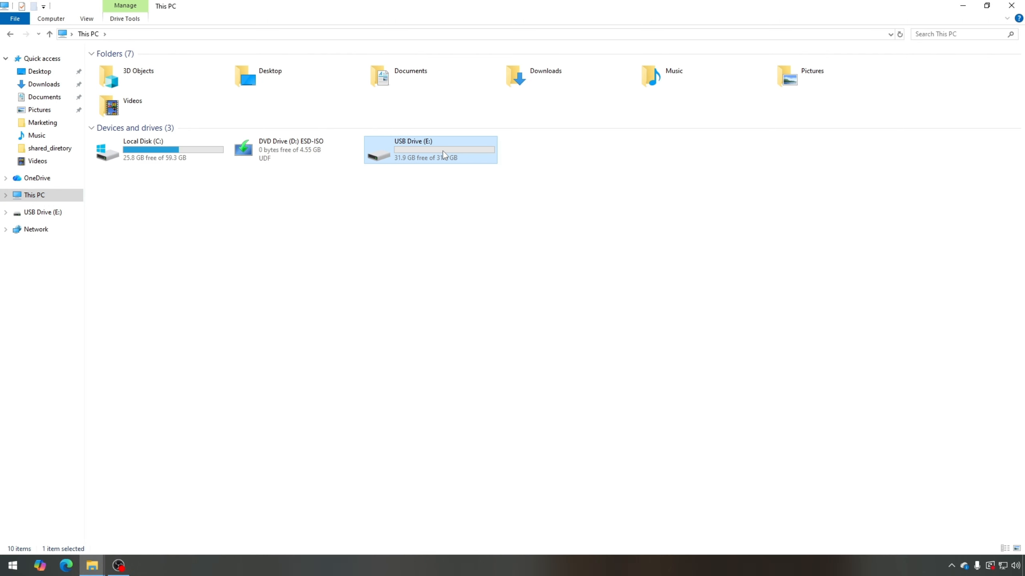
pyautogui.doubleClick(444, 155)
pyautogui.click(578, 291)
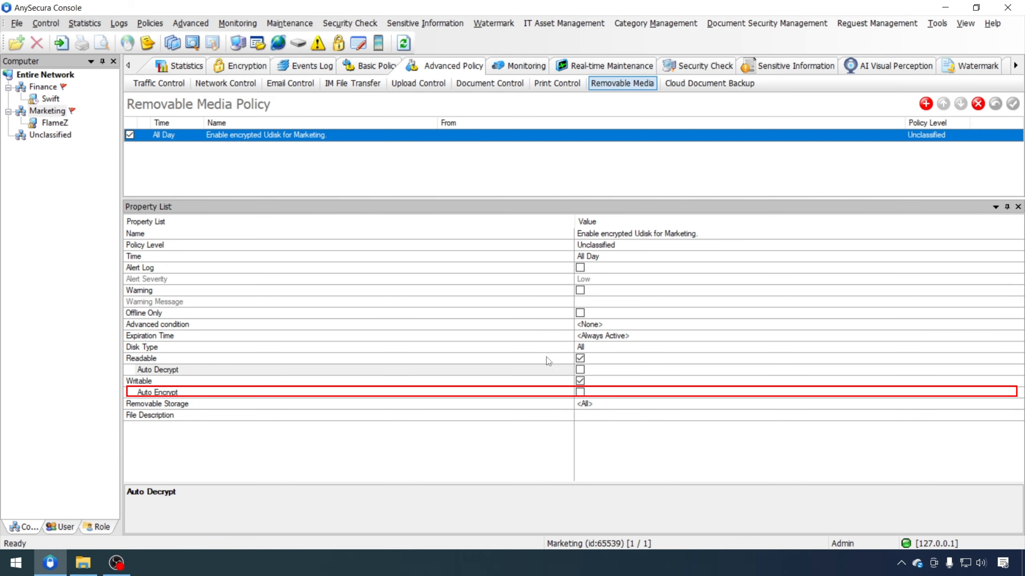
# Tick Auto Encrypt on the Marketing removable media policy and apply it
pyautogui.click(579, 392)
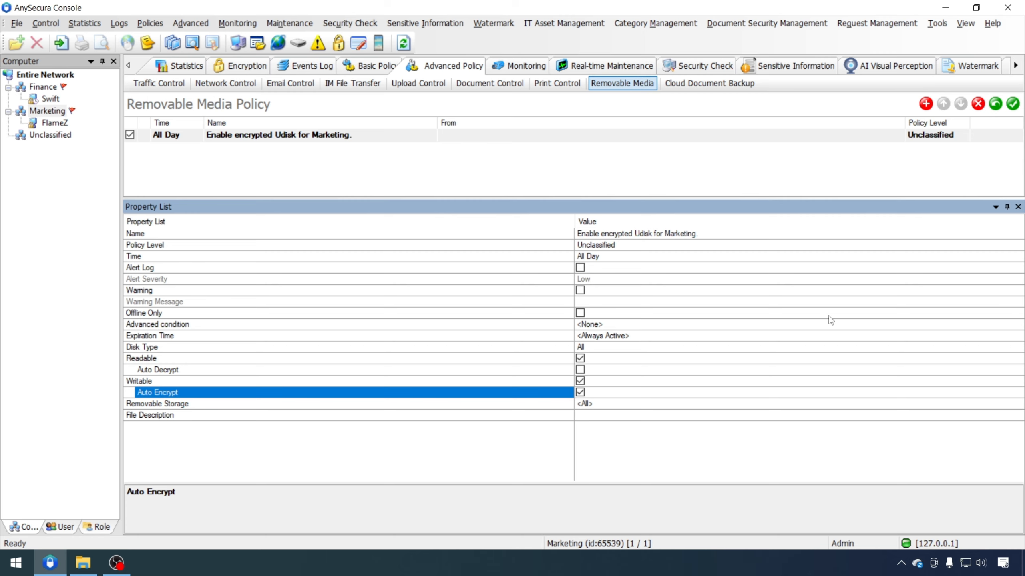
pyautogui.click(1012, 109)
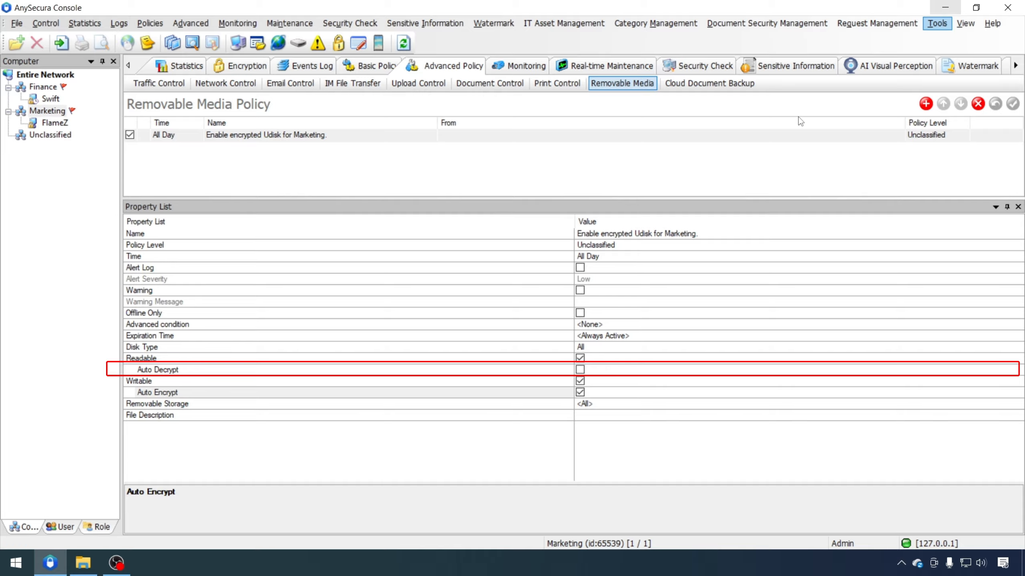
# Paste cad sample.pdf from the desktop into USB Drive (E:) and open it from the drive
pyautogui.doubleClick(989, 274)
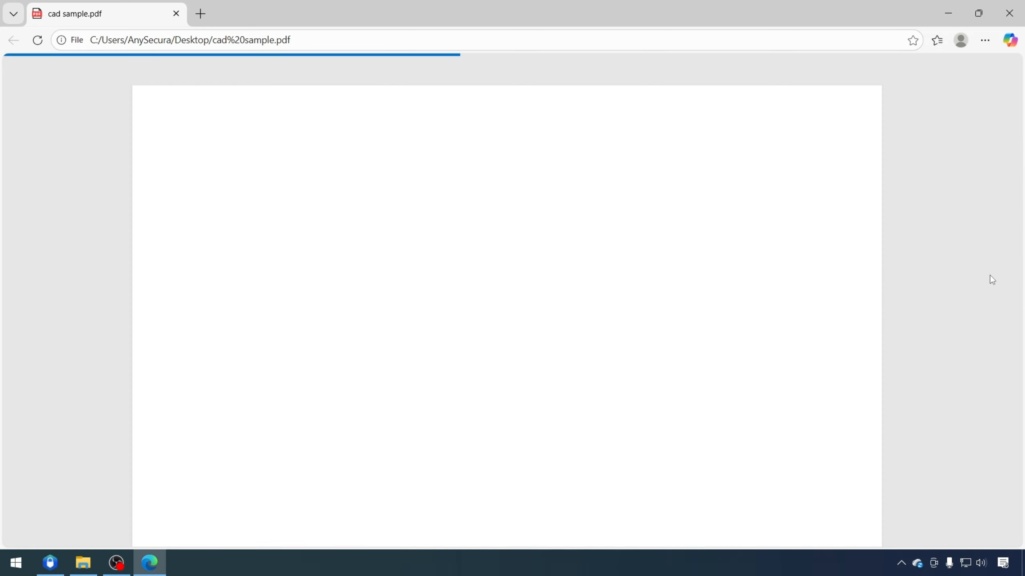
pyautogui.click(1009, 14)
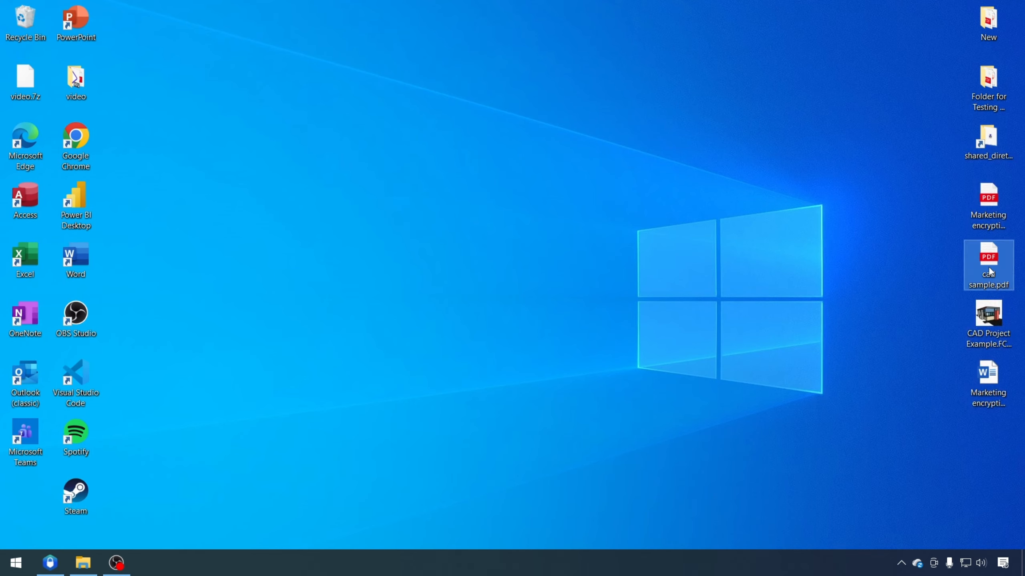
pyautogui.click(83, 562)
pyautogui.rightClick(474, 279)
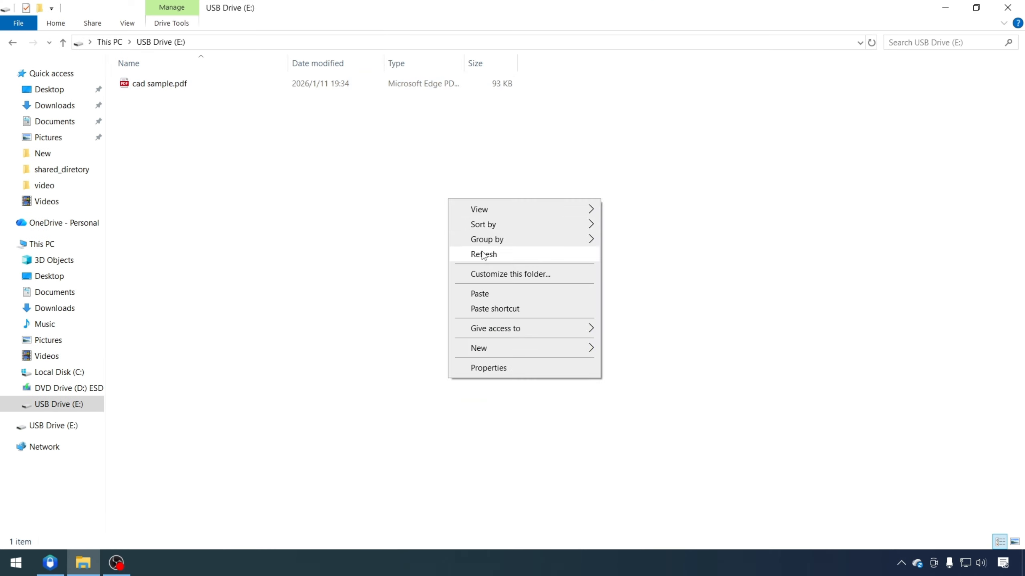
pyautogui.doubleClick(308, 87)
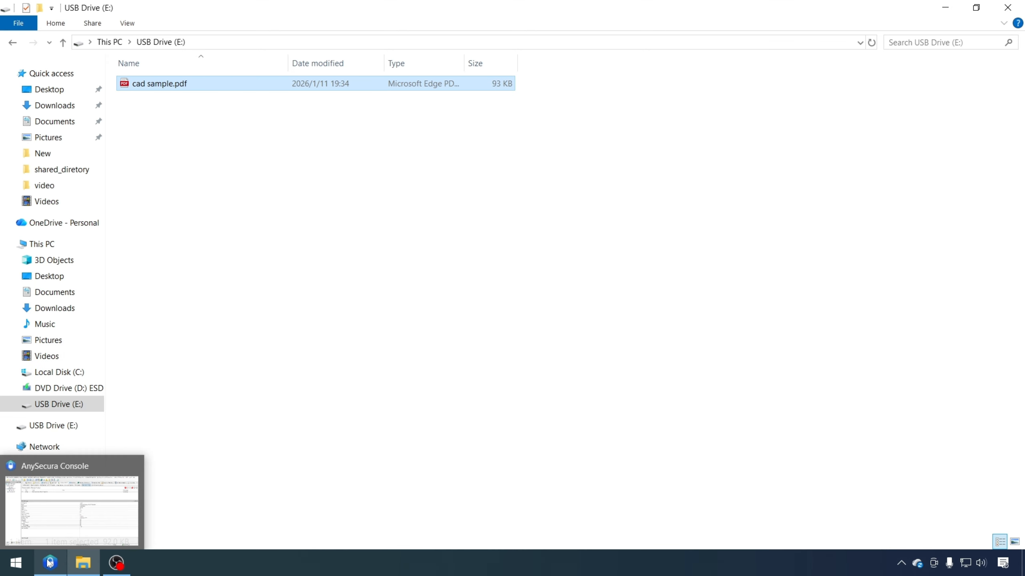
# Tick Auto Decrypt alongside Auto Encrypt on the Marketing removable media policy, apply it, and minimize the console
pyautogui.click(48, 563)
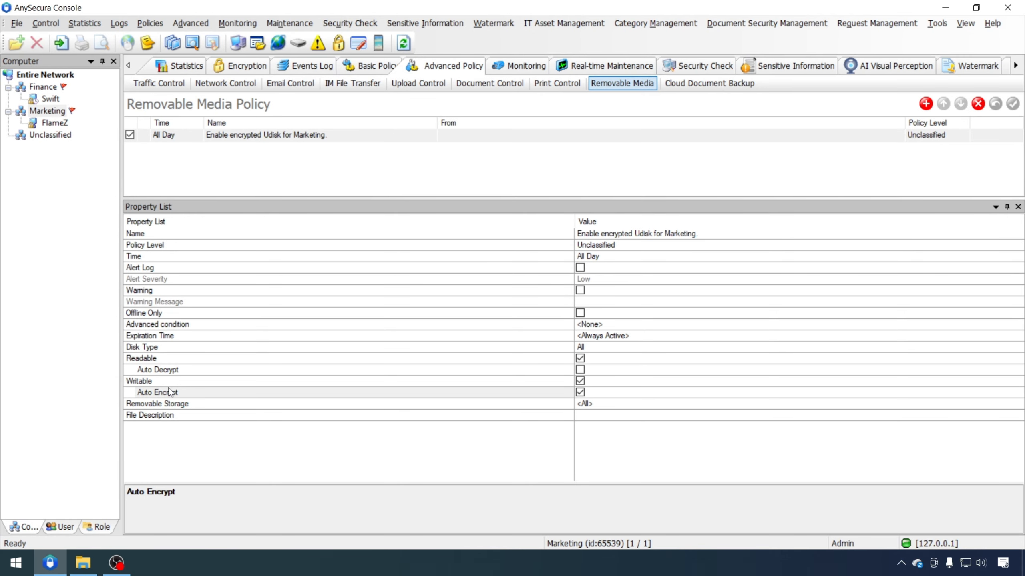
pyautogui.click(580, 370)
pyautogui.click(1013, 104)
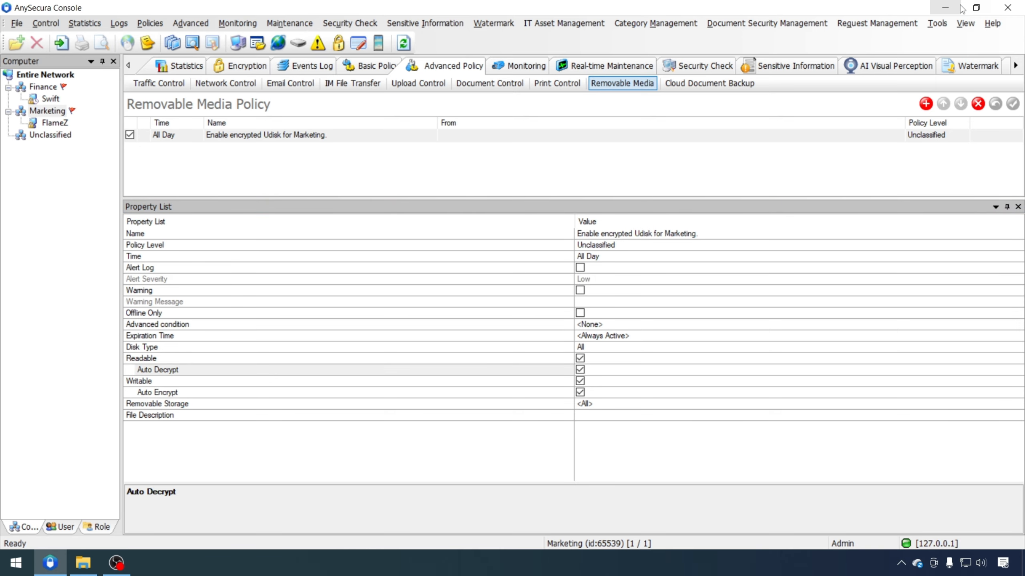
pyautogui.click(961, 7)
# Create a new desktop folder named 'transfer'
pyautogui.click(976, 7)
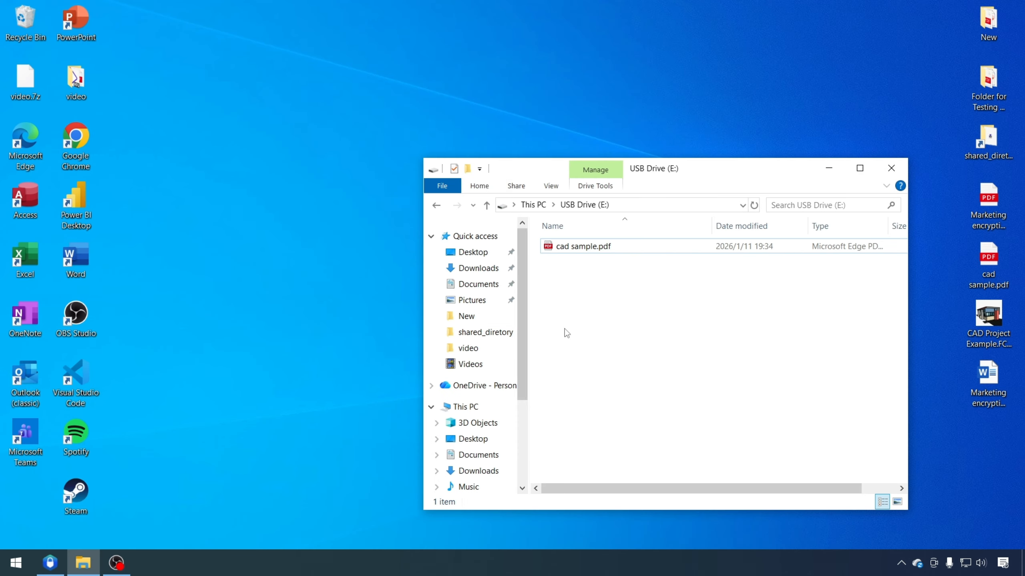
pyautogui.rightClick(256, 276)
pyautogui.click(400, 370)
pyautogui.write('transfer')
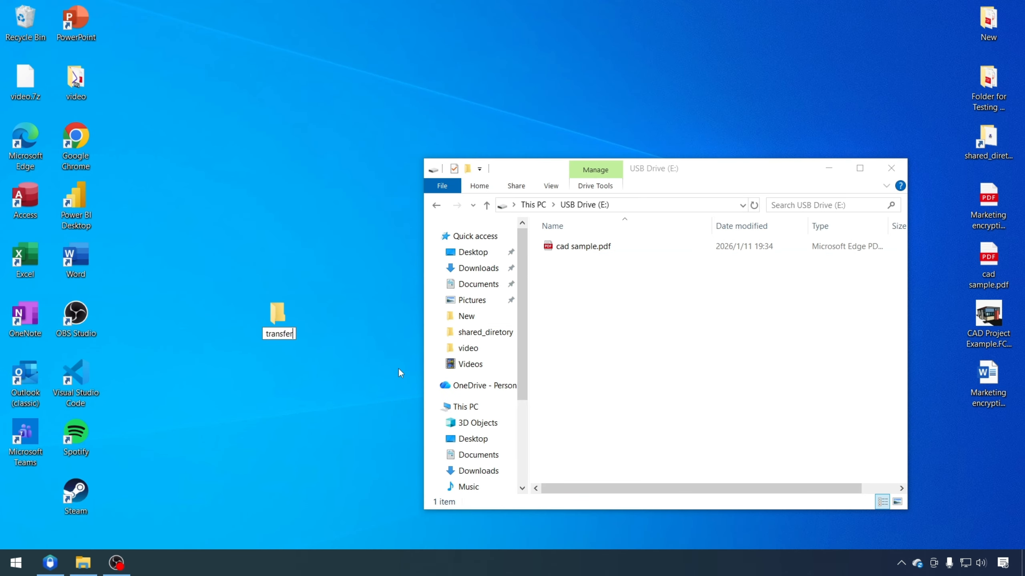
pyautogui.press('Return')
pyautogui.click(586, 248)
# Copy cad sample.pdf from USB Drive (E:) into the transfer folder
pyautogui.rightClick(585, 248)
pyautogui.click(613, 470)
pyautogui.doubleClick(277, 317)
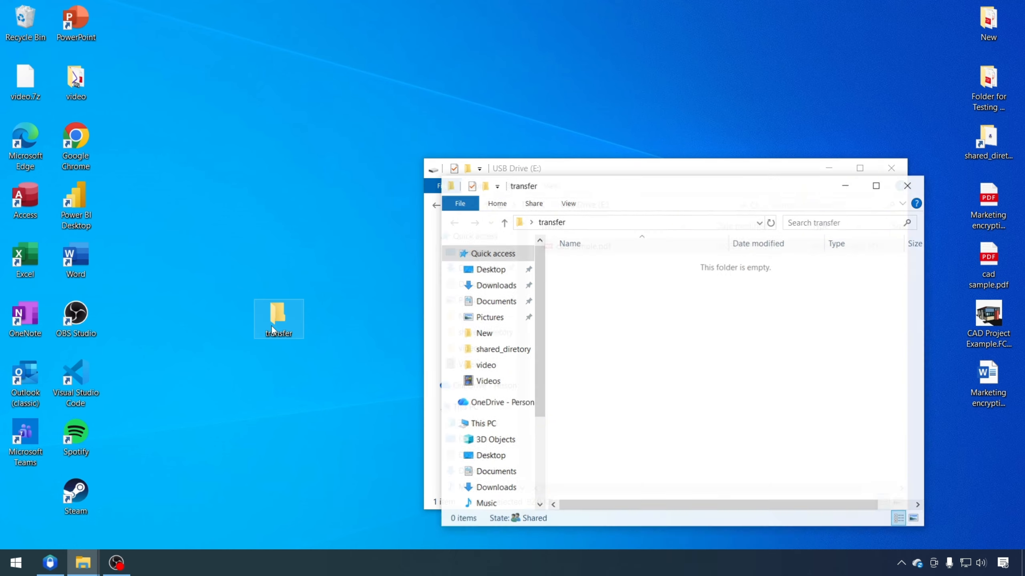
pyautogui.hotkey('ctrl', 'v')
# Open cad sample.pdf from the transfer folder and the USB drive, then arrange both windows side by side
pyautogui.doubleClick(277, 259)
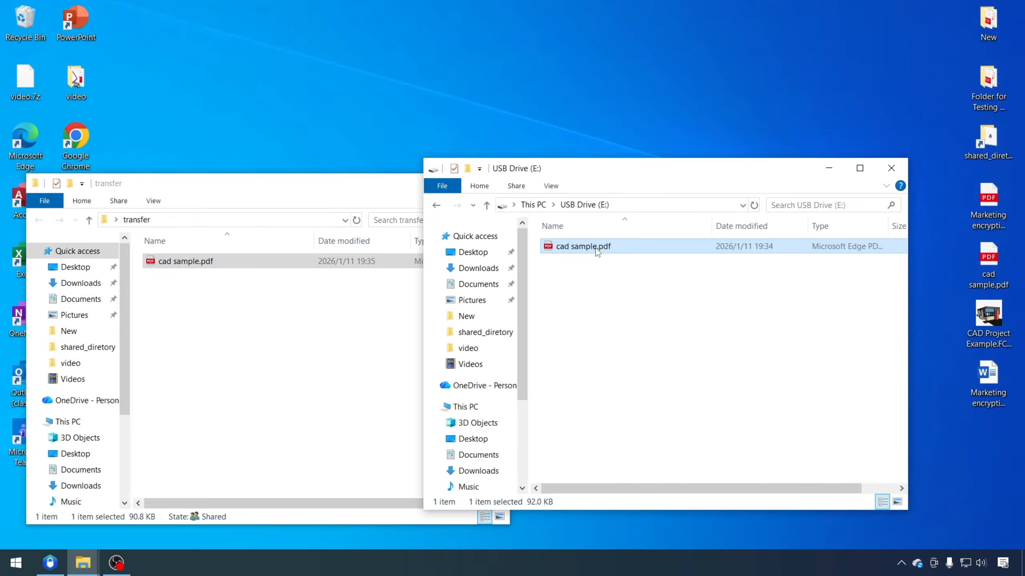
pyautogui.doubleClick(596, 249)
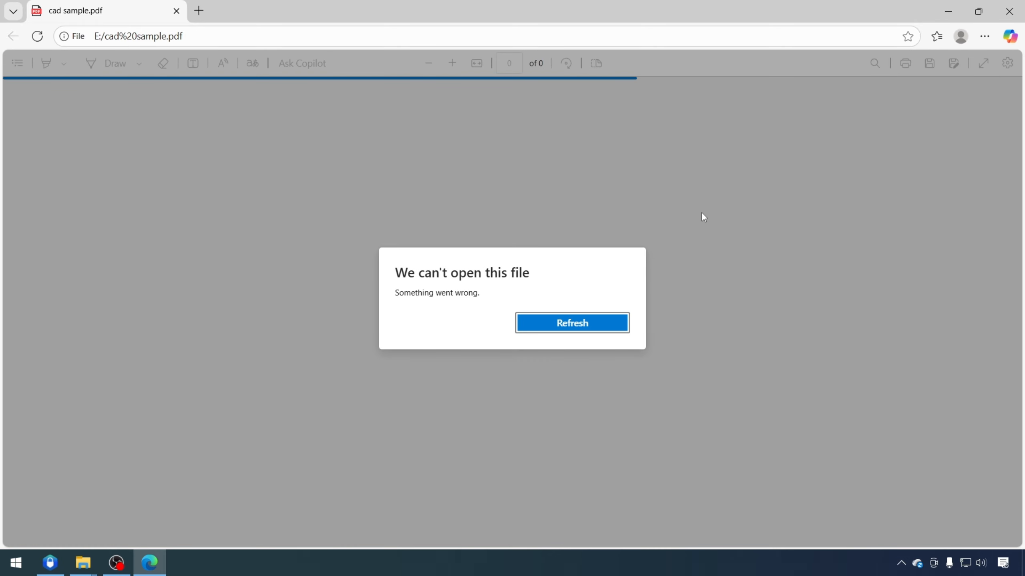
pyautogui.click(1011, 12)
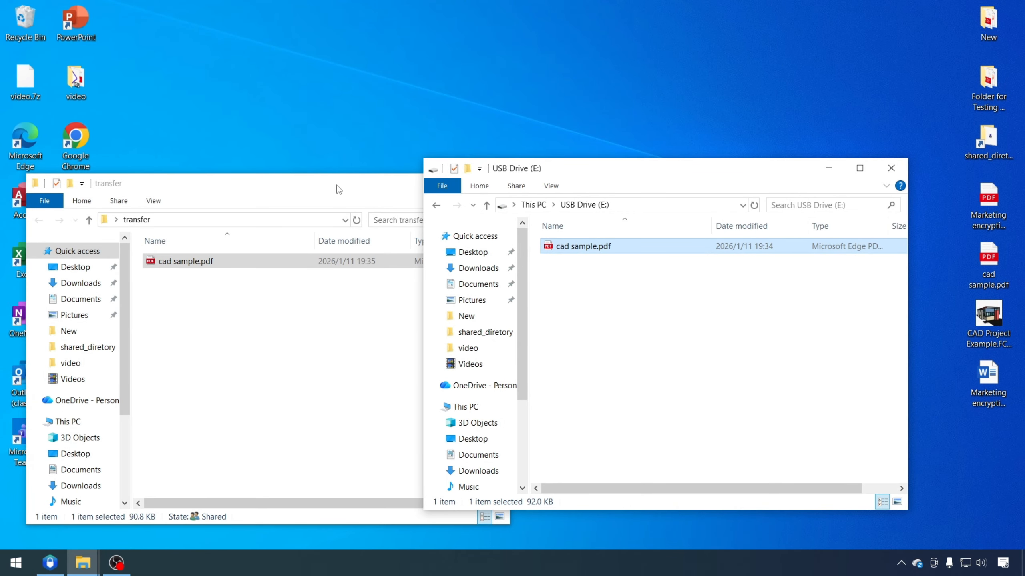
pyautogui.moveTo(338, 190); pyautogui.dragTo(296, 175)
pyautogui.moveTo(575, 175); pyautogui.dragTo(671, 165)
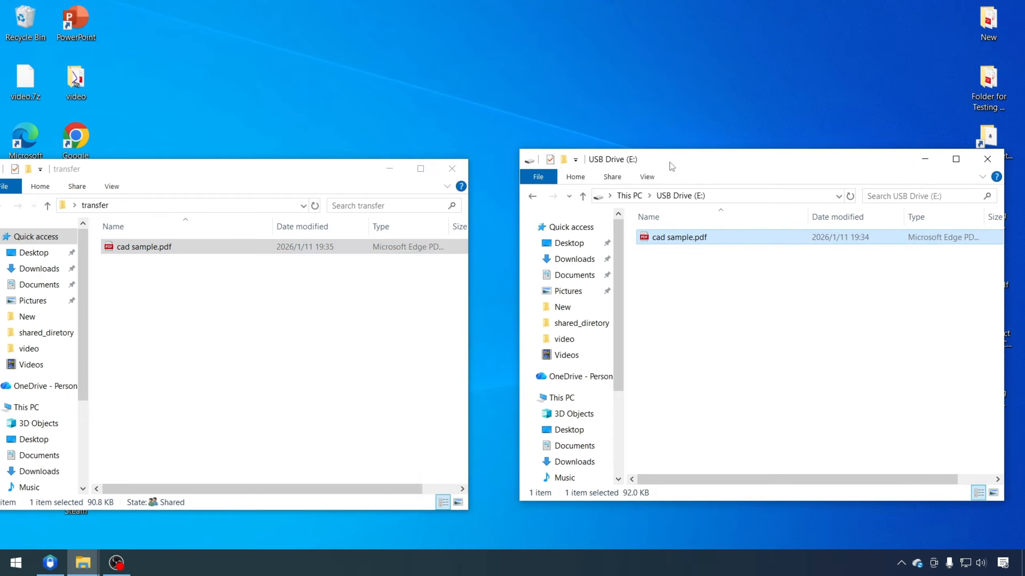
pyautogui.moveTo(243, 171); pyautogui.dragTo(255, 166)
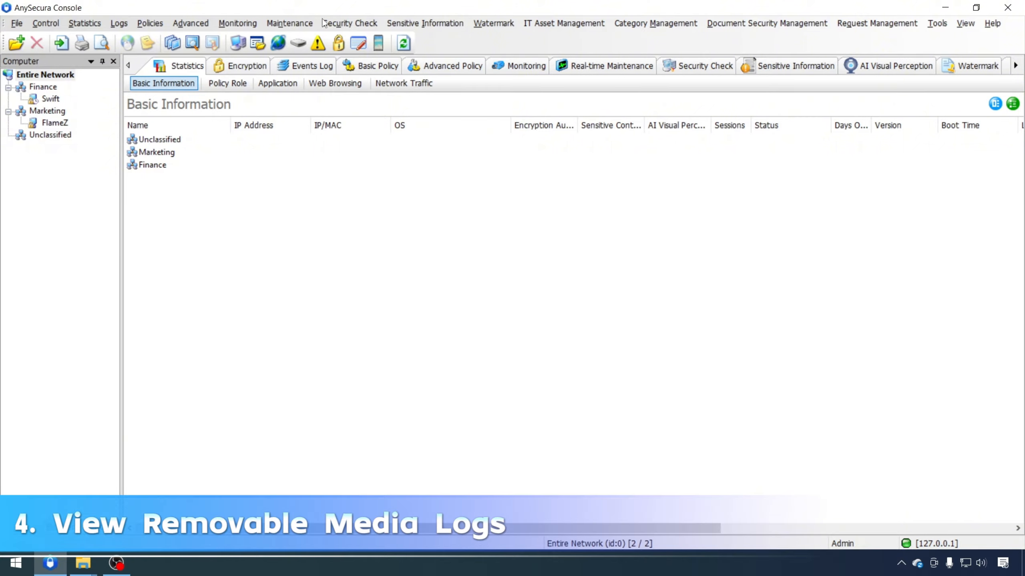
# Show the Removable Media logs, select the cad sample.pdf Copy Out entry, and scroll to the Path and Title columns
pyautogui.click(318, 69)
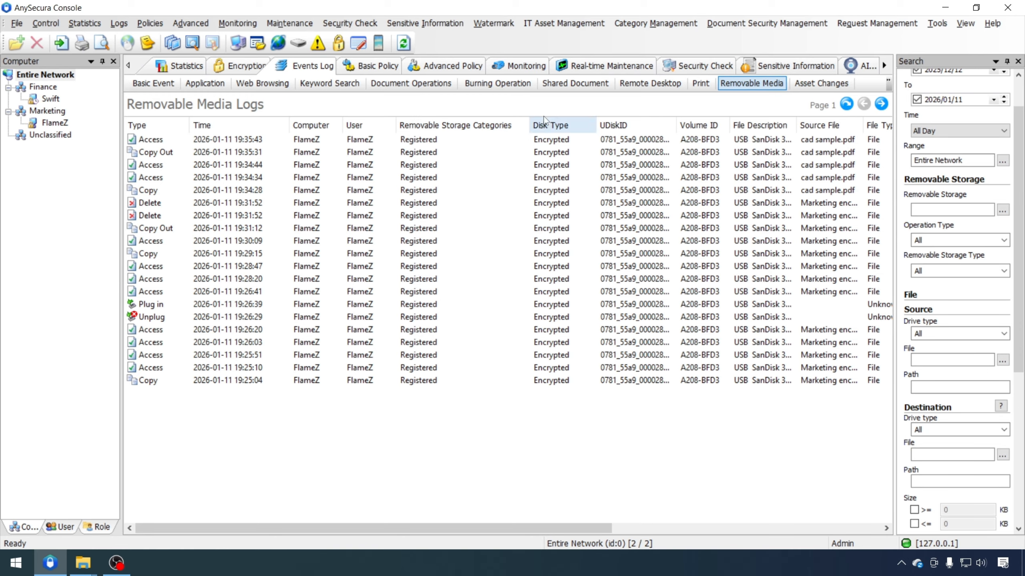
pyautogui.click(559, 140)
pyautogui.moveTo(594, 531); pyautogui.dragTo(753, 531)
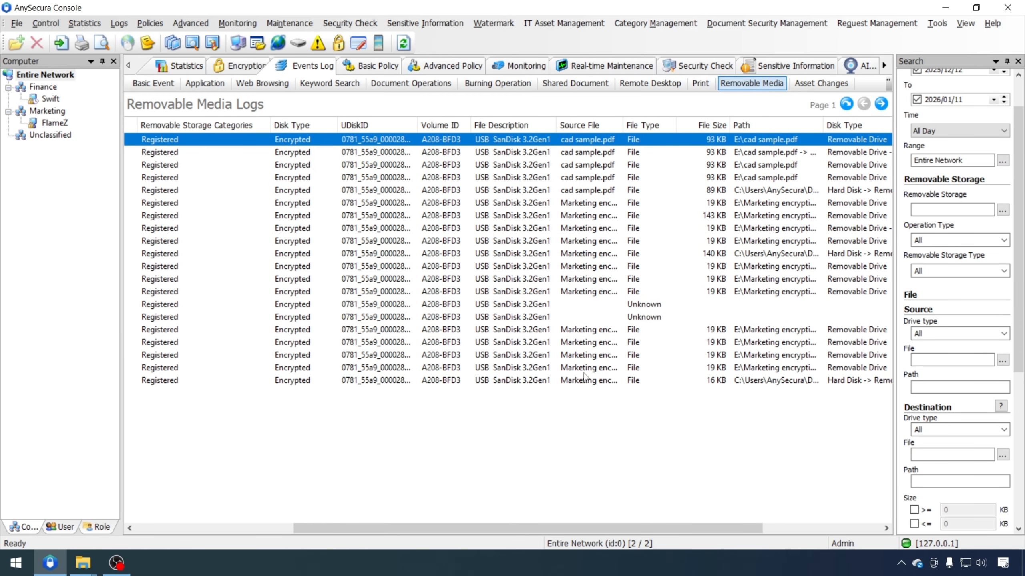
pyautogui.moveTo(585, 529); pyautogui.dragTo(659, 529)
pyautogui.click(726, 152)
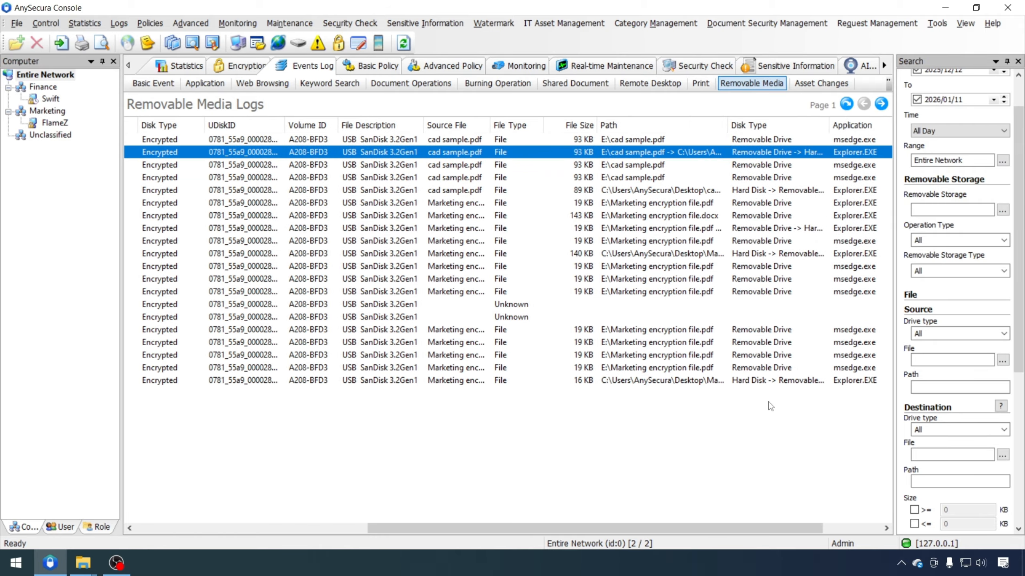
pyautogui.click(839, 527)
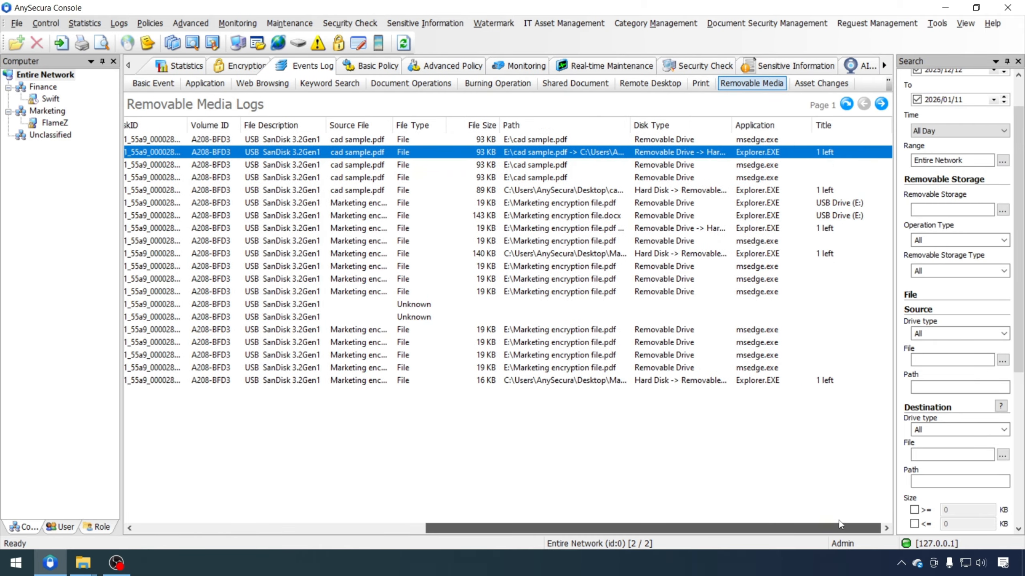
# Check the Copy Out record's source E:\cad sample.pdf and transfer-folder destination, then view log page 2
pyautogui.rightClick(604, 147)
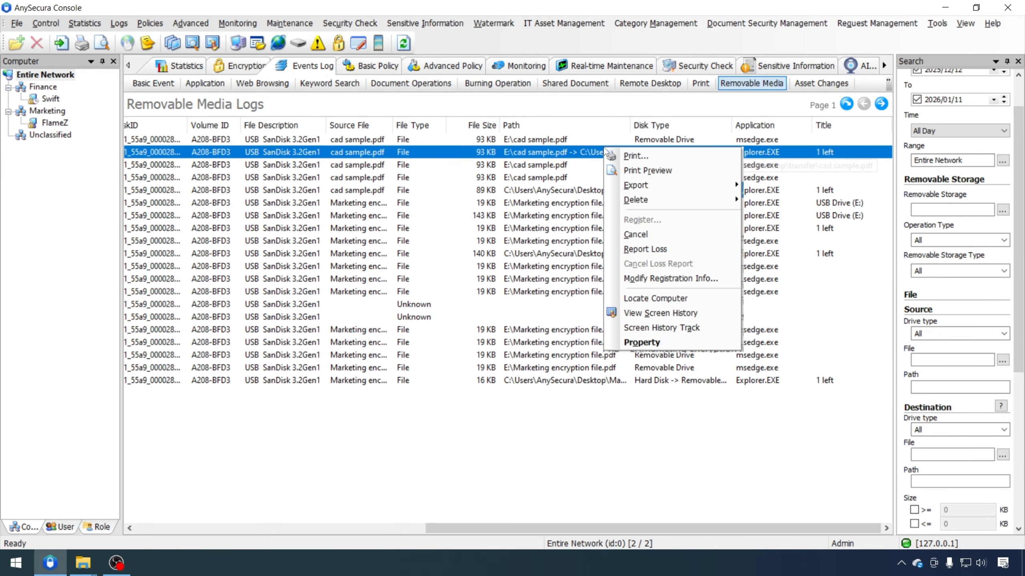
pyautogui.click(657, 343)
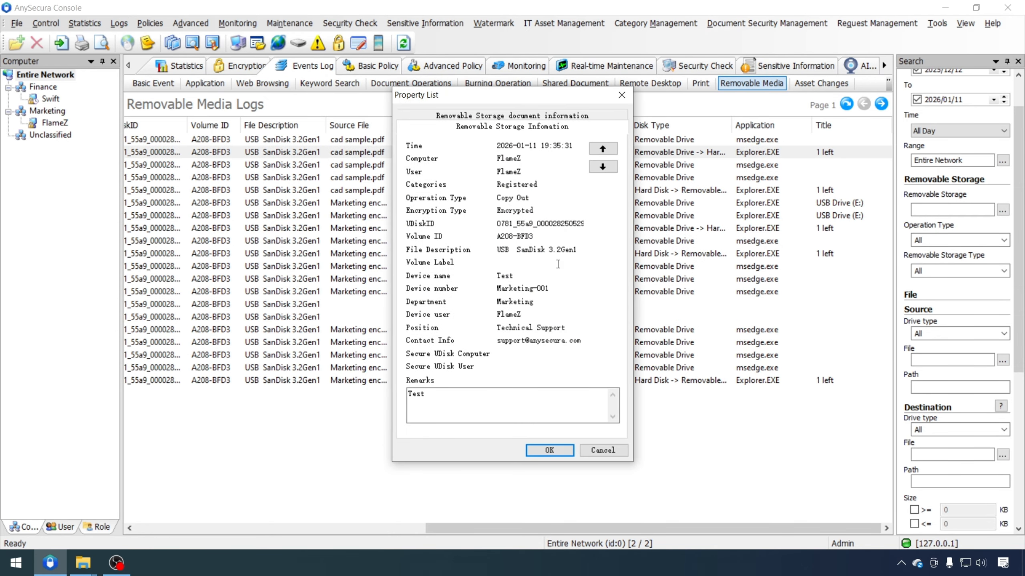
pyautogui.click(603, 149)
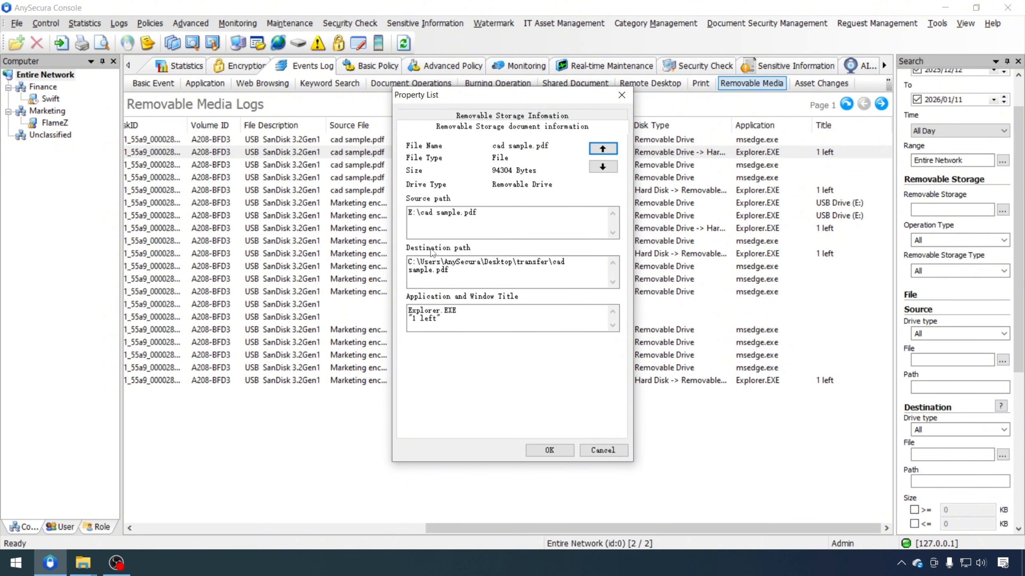
pyautogui.moveTo(485, 213); pyautogui.dragTo(394, 209)
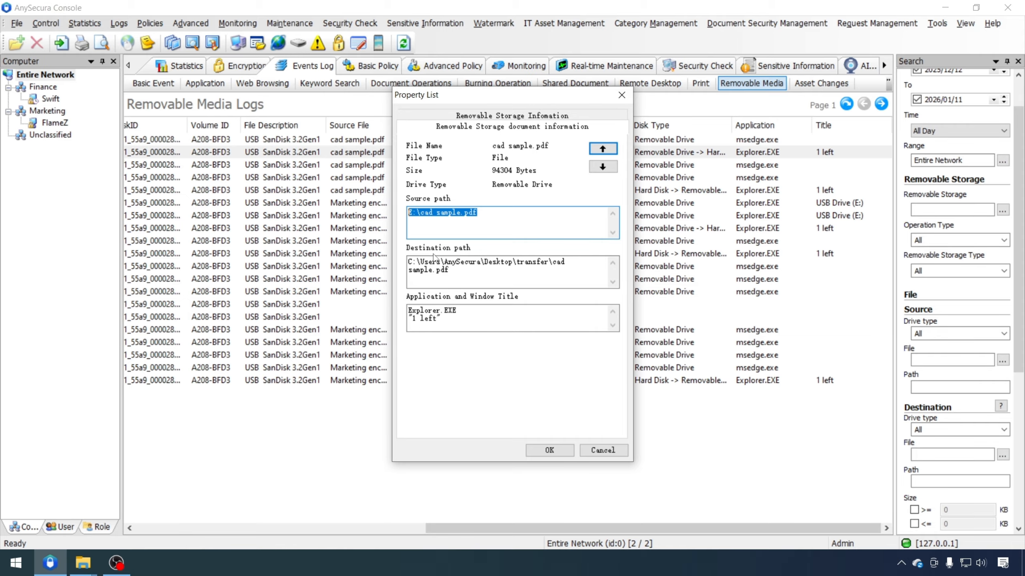
pyautogui.moveTo(456, 272); pyautogui.dragTo(400, 261)
pyautogui.click(555, 450)
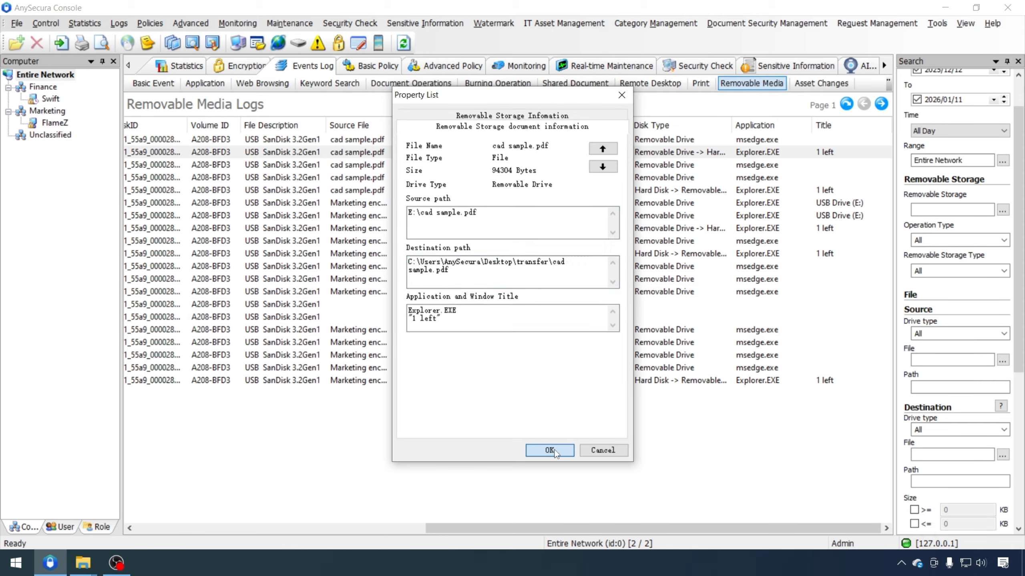
pyautogui.click(881, 104)
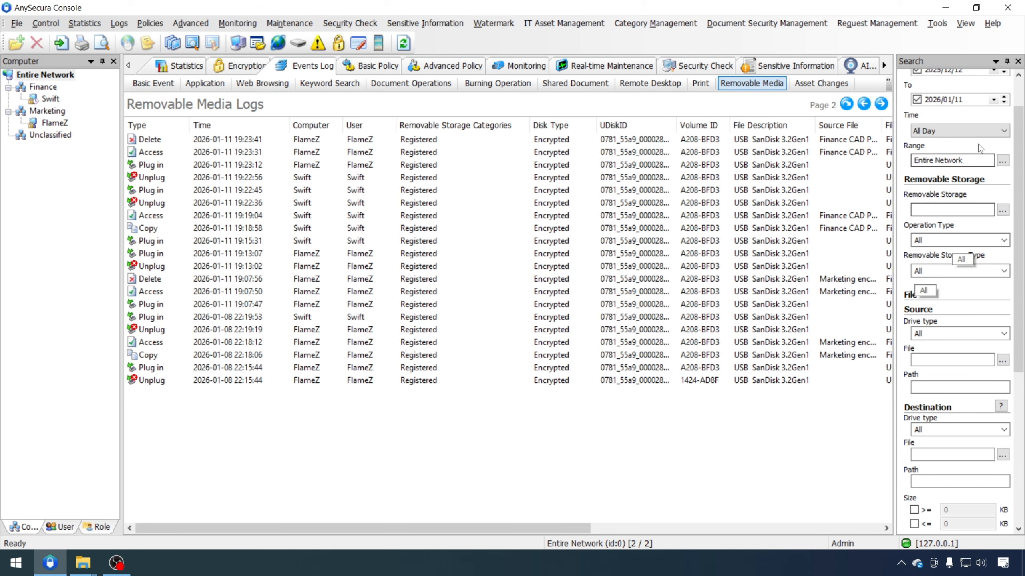
pyautogui.scroll(2, 951, 142)
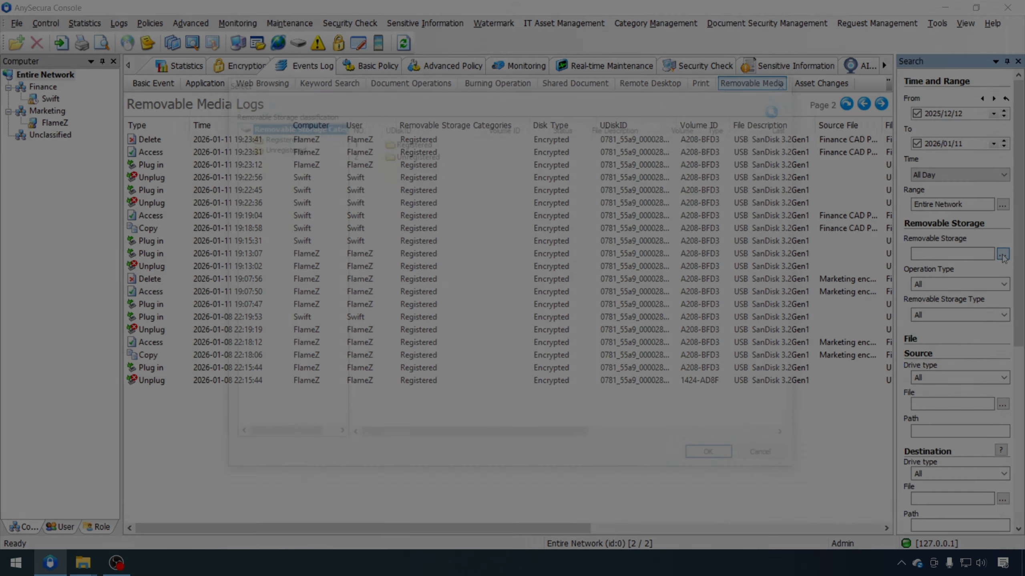
pyautogui.click(1002, 255)
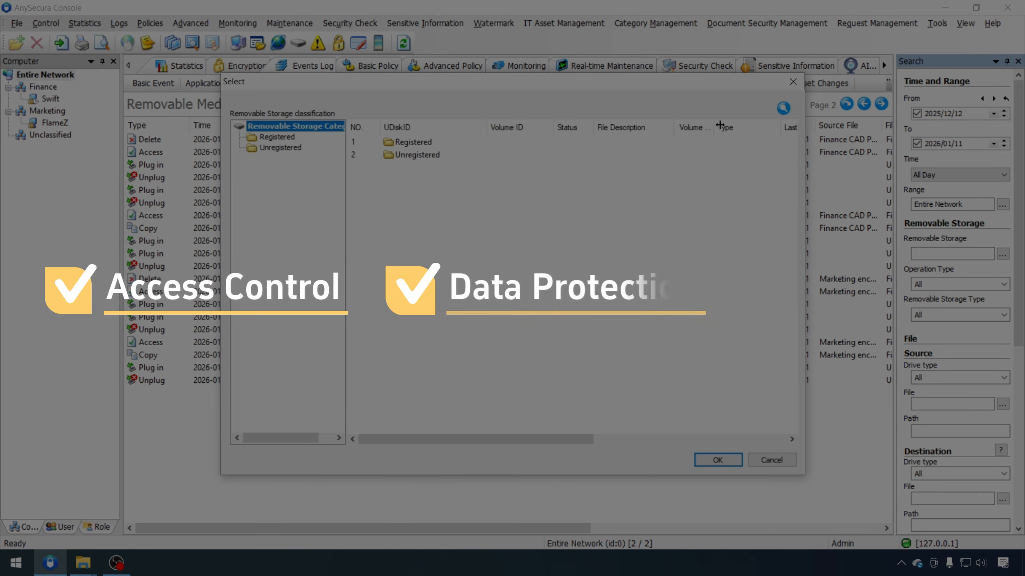
pyautogui.click(792, 82)
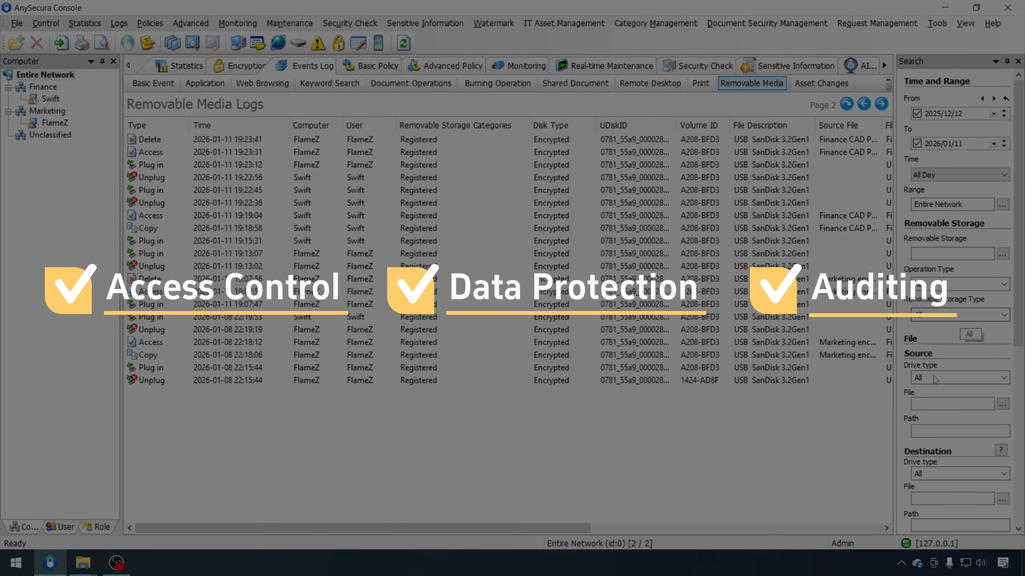
pyautogui.click(954, 378)
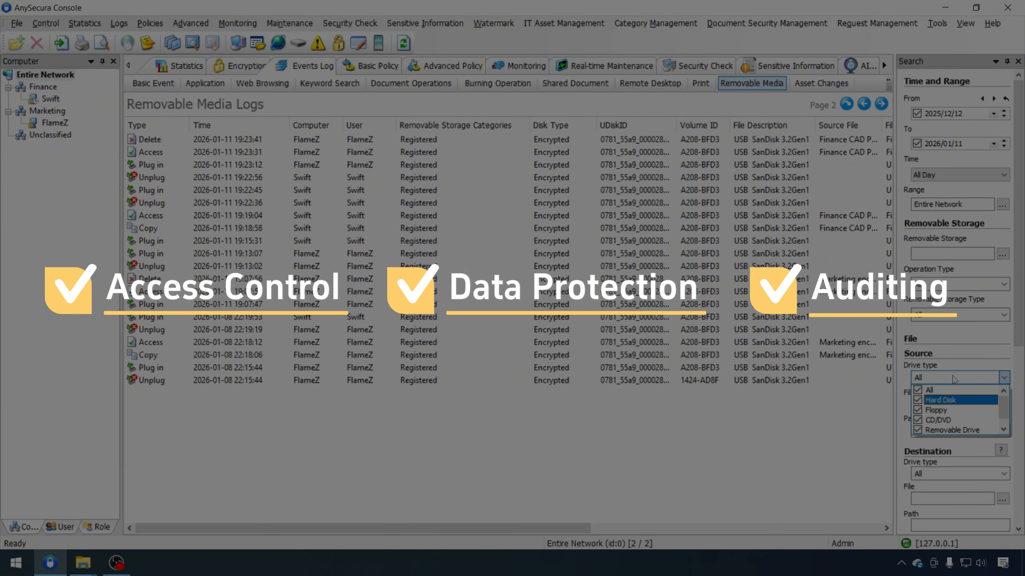
pyautogui.click(965, 353)
pyautogui.scroll(-1, 964, 353)
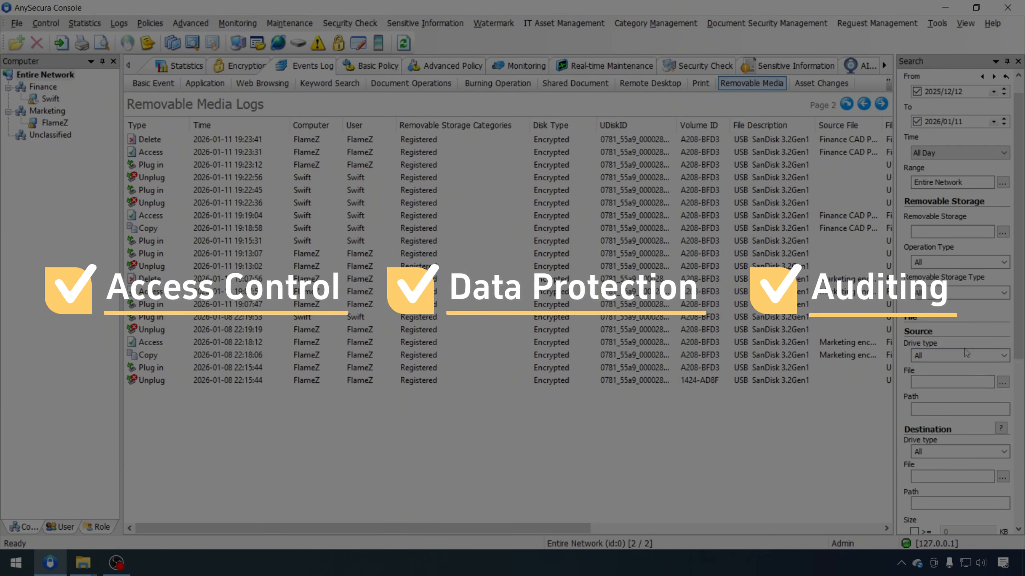
pyautogui.click(965, 354)
pyautogui.scroll(-3, 938, 458)
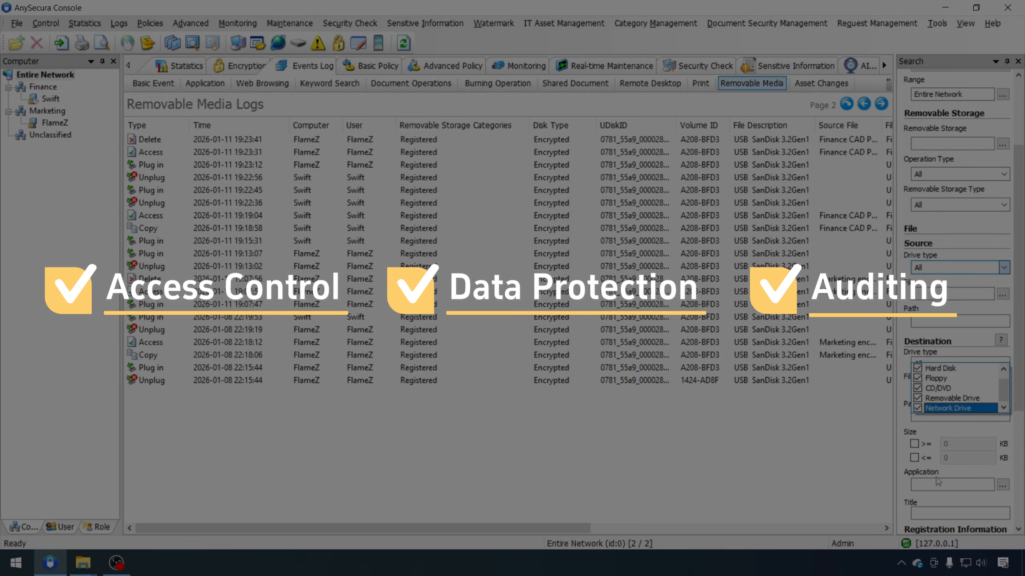
pyautogui.click(908, 330)
pyautogui.scroll(-4, 915, 350)
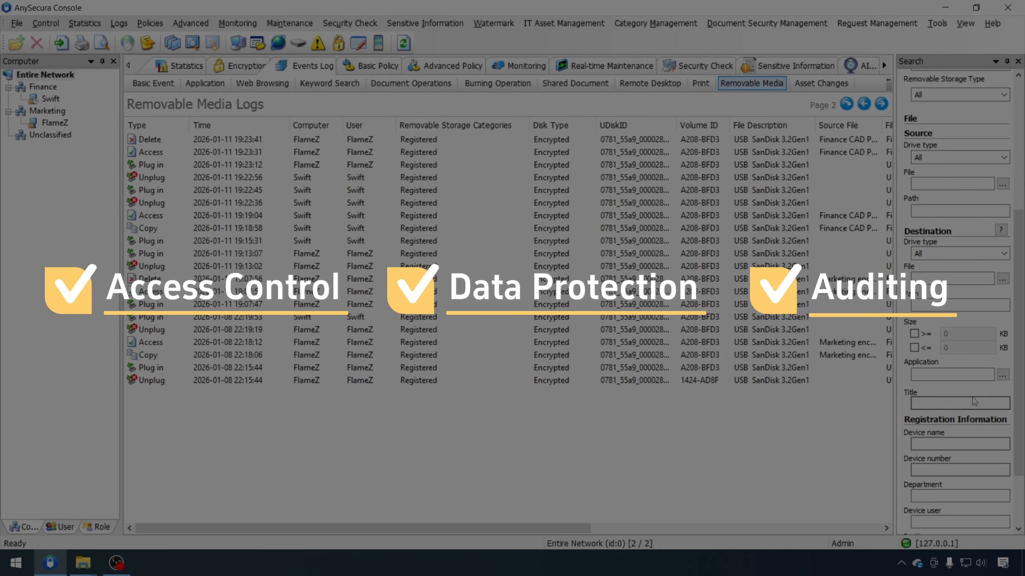
pyautogui.scroll(-3, 964, 420)
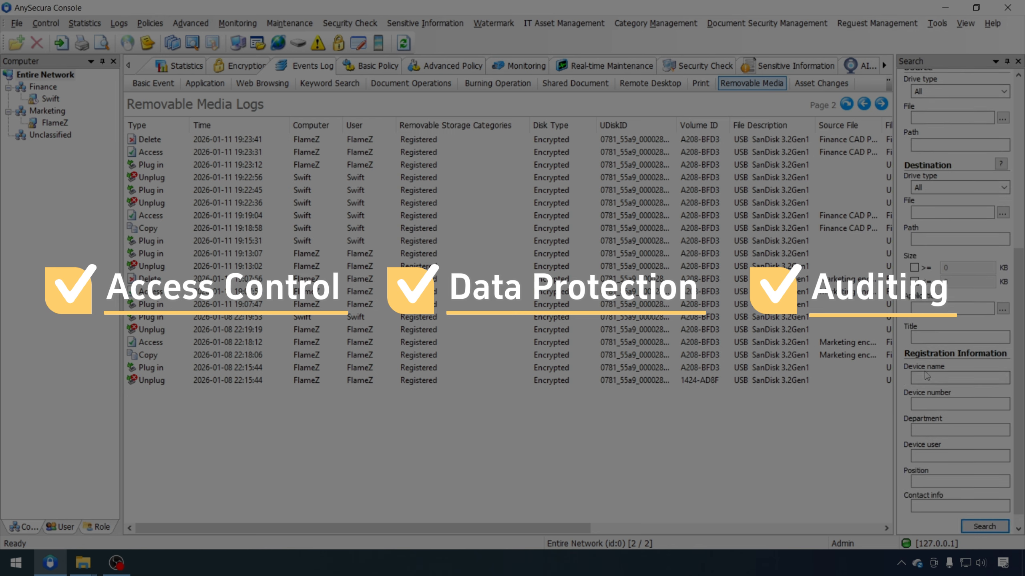
pyautogui.click(942, 403)
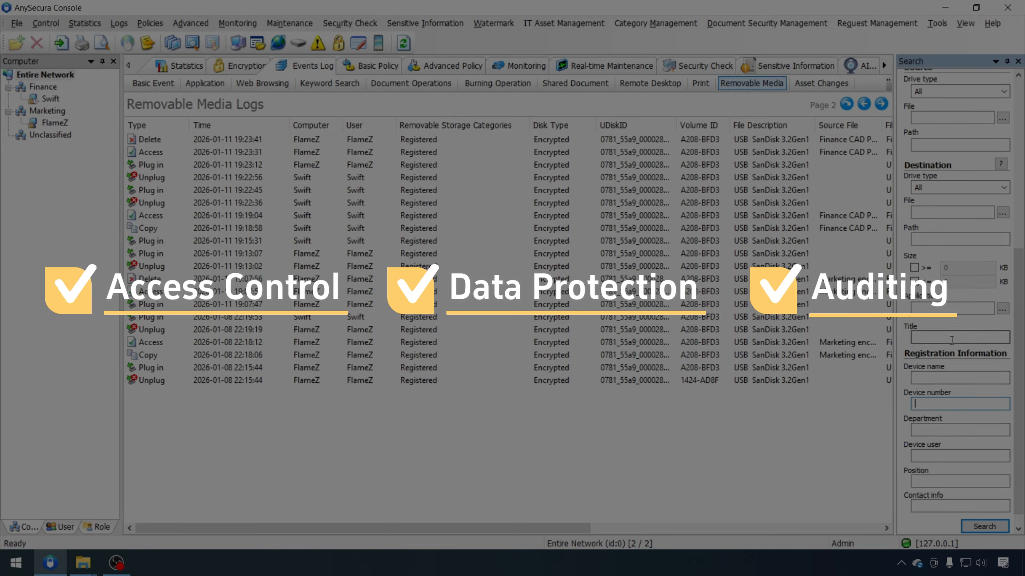
pyautogui.moveTo(589, 528); pyautogui.dragTo(876, 511)
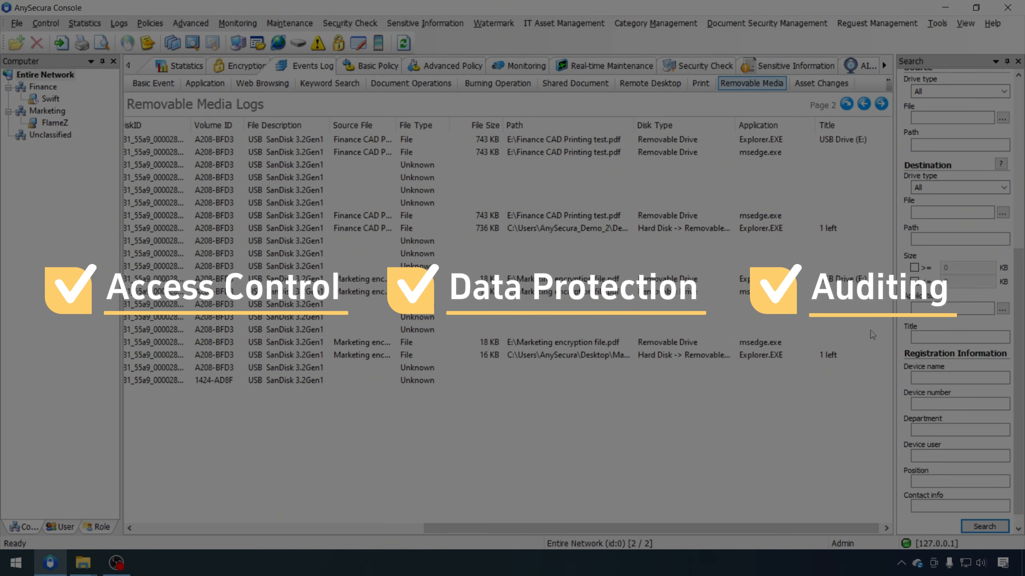